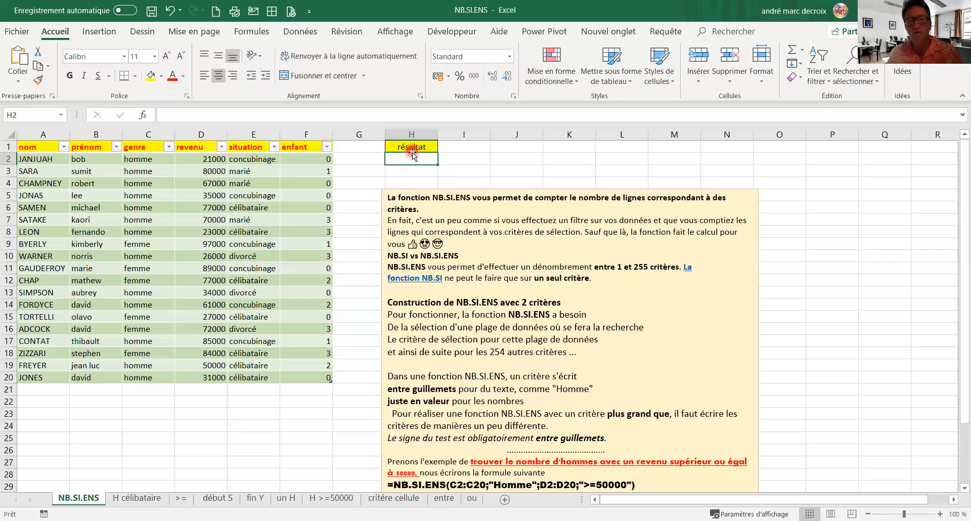
Start an NB.SI.ENS formula in H2 with the genre column C2:C20 as first criteria range and "homme" as its criterion
type("=")
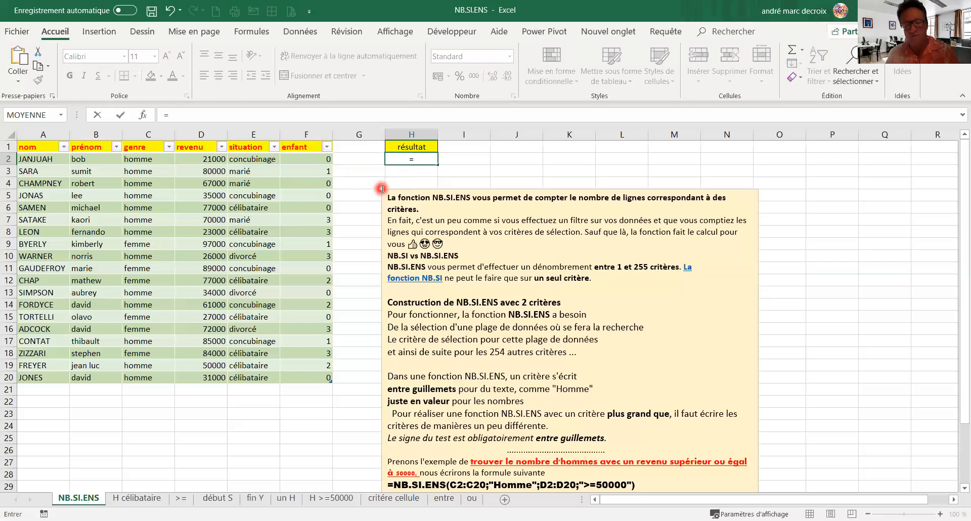
type("nb.")
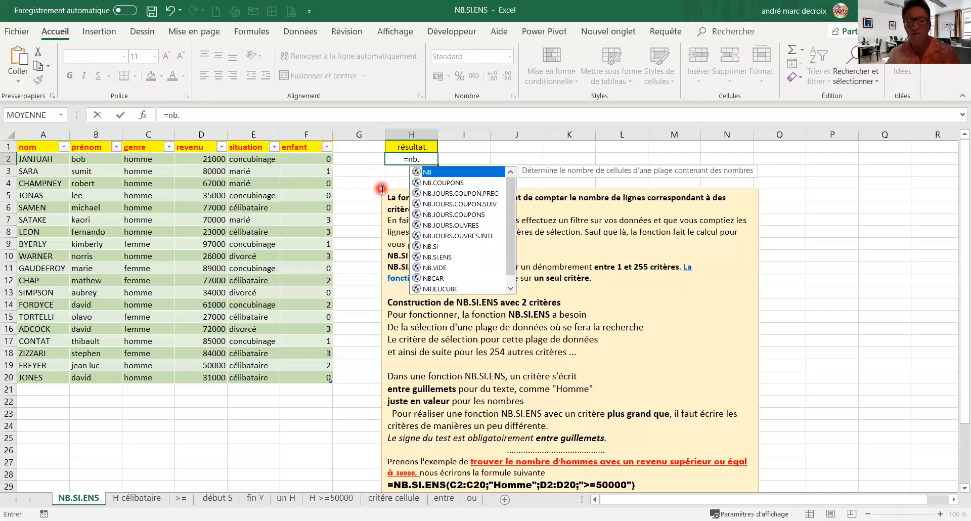
type("si")
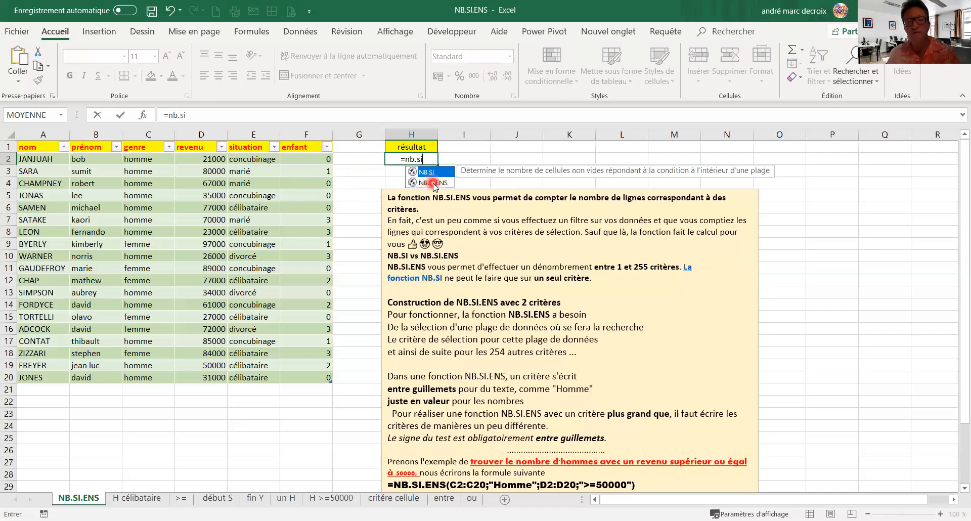
left_click(433, 183)
double_click(434, 183)
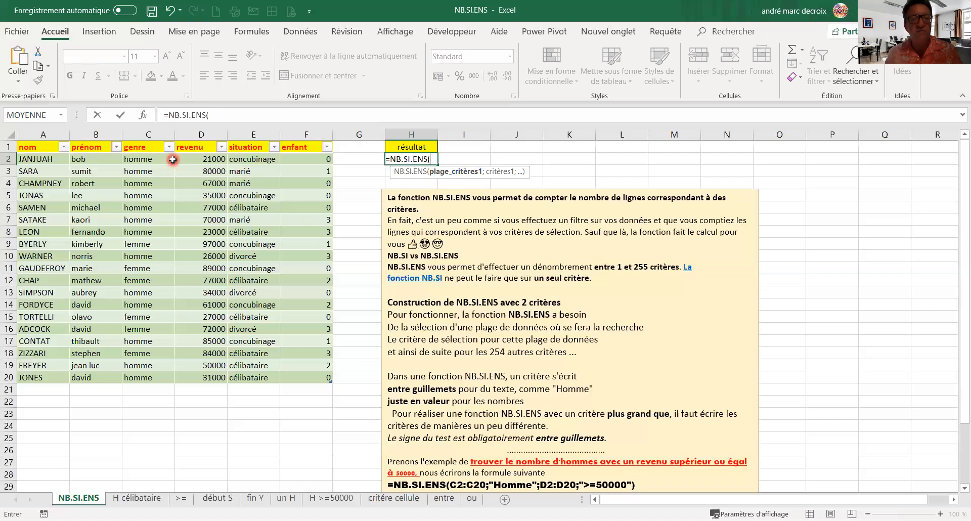
left_click(151, 159)
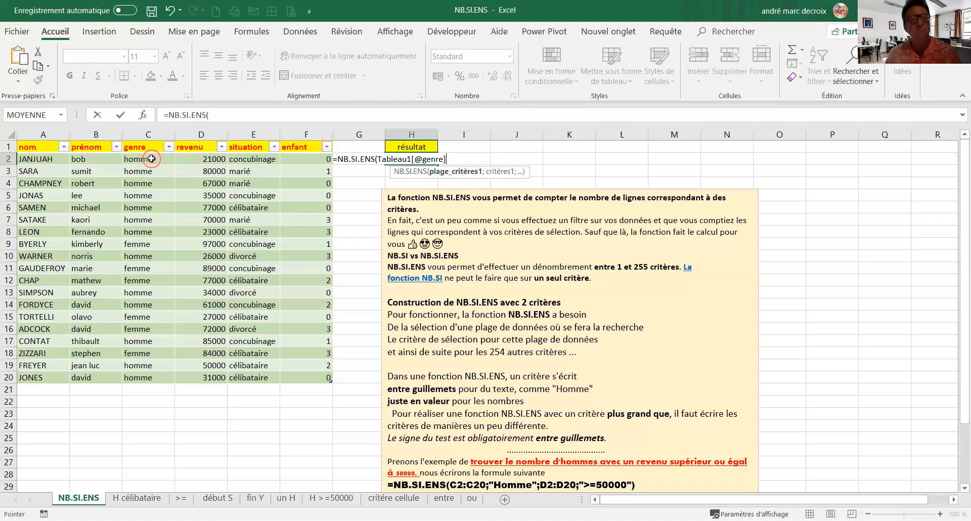
key("ctrl+shift+Down")
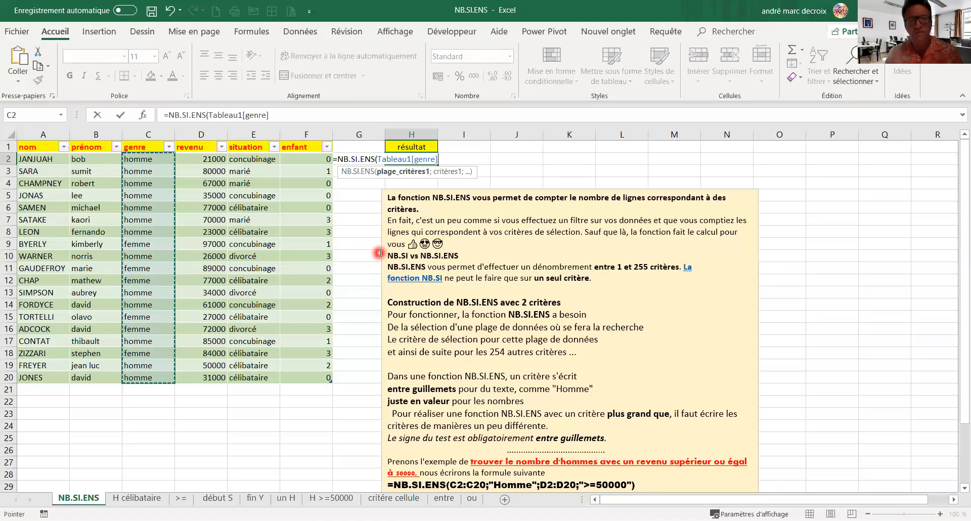
type(";")
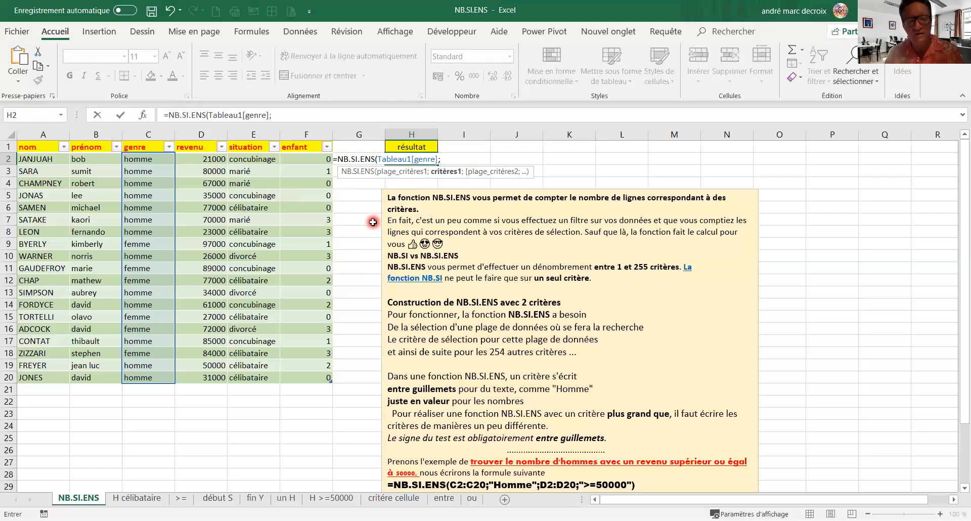
type("\"homme")
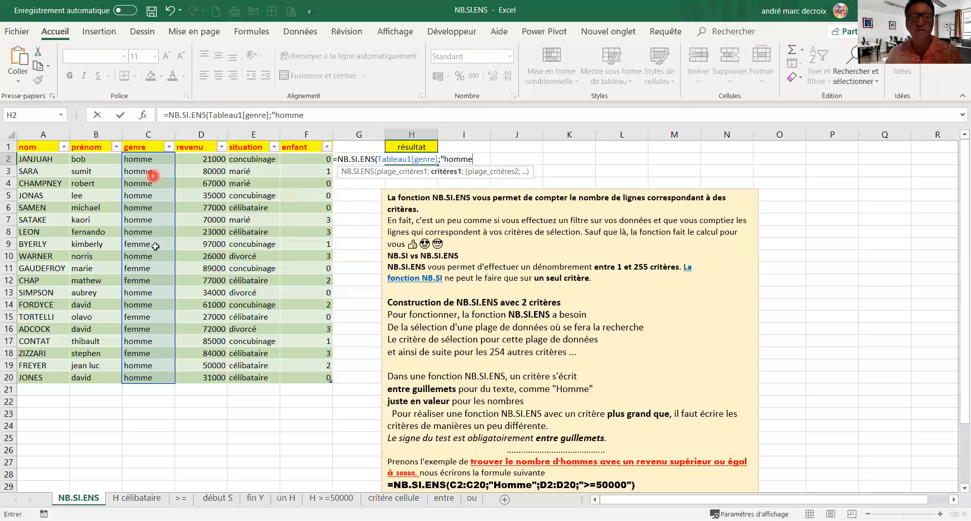
type("\"")
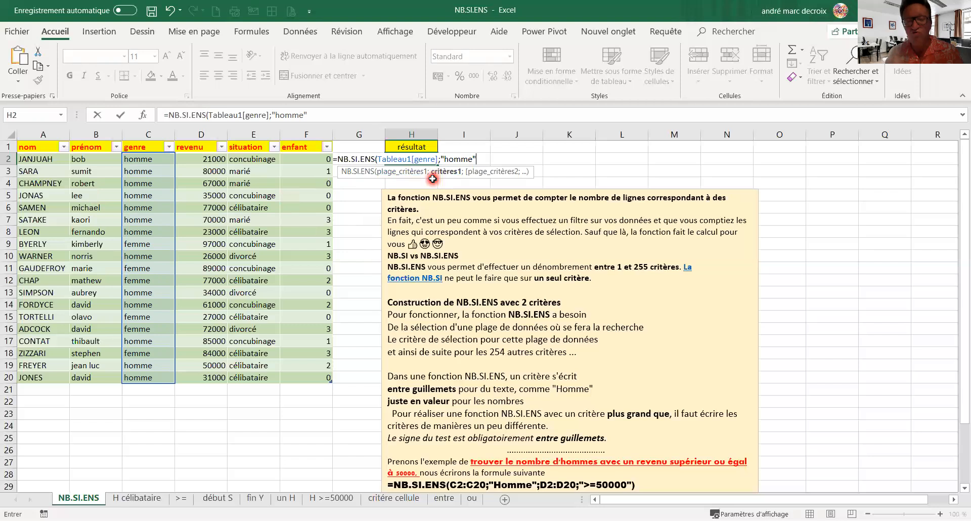
Add the revenu column D2:D20 with the criterion ">=5000" as the second condition and complete the formula, keeping H2 selected
type(";")
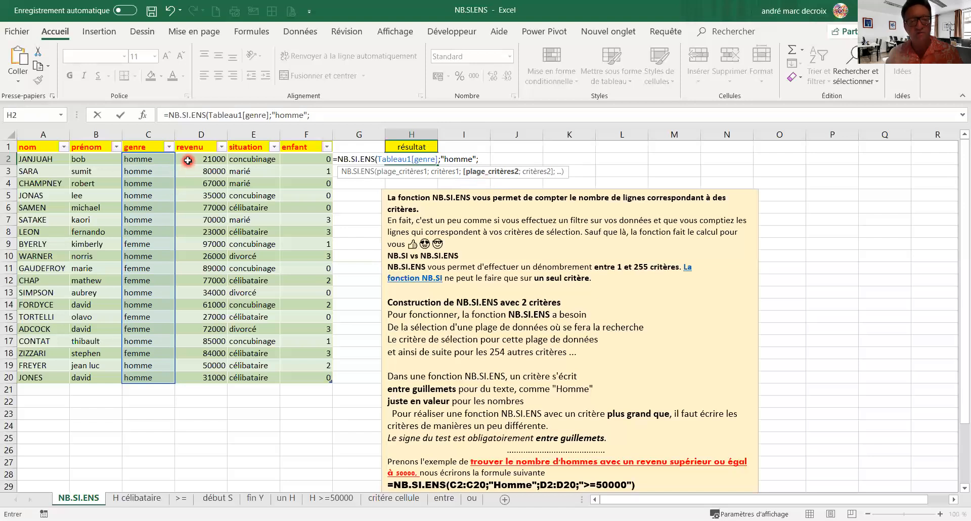
left_click_drag(188, 160, 201, 375)
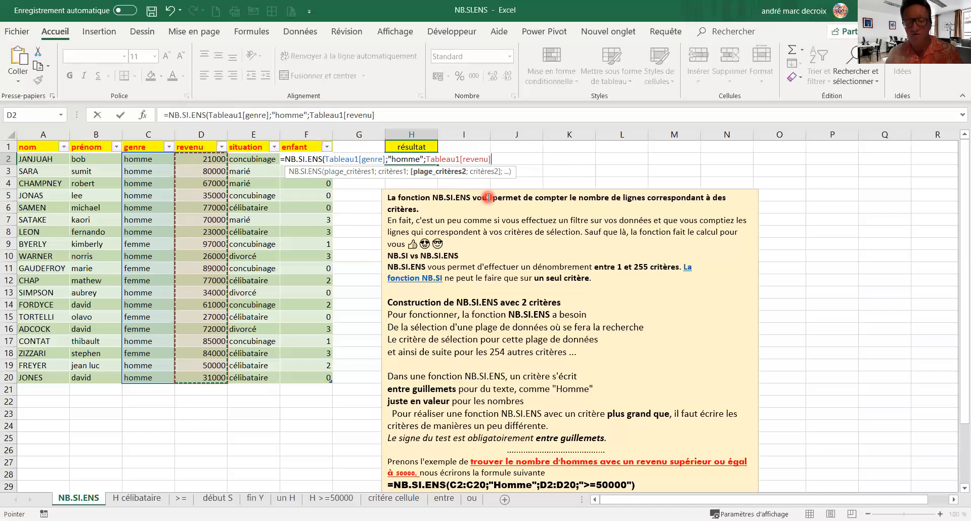
type(";")
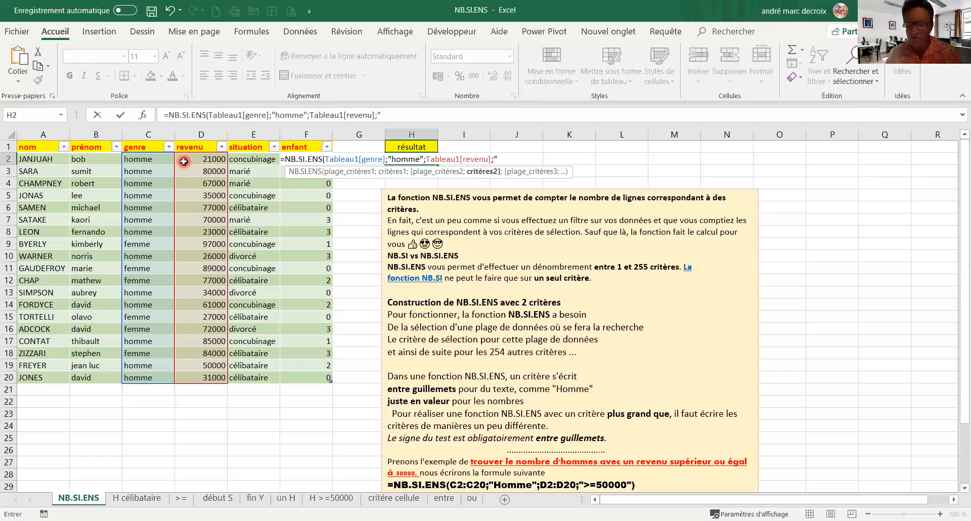
type(">")
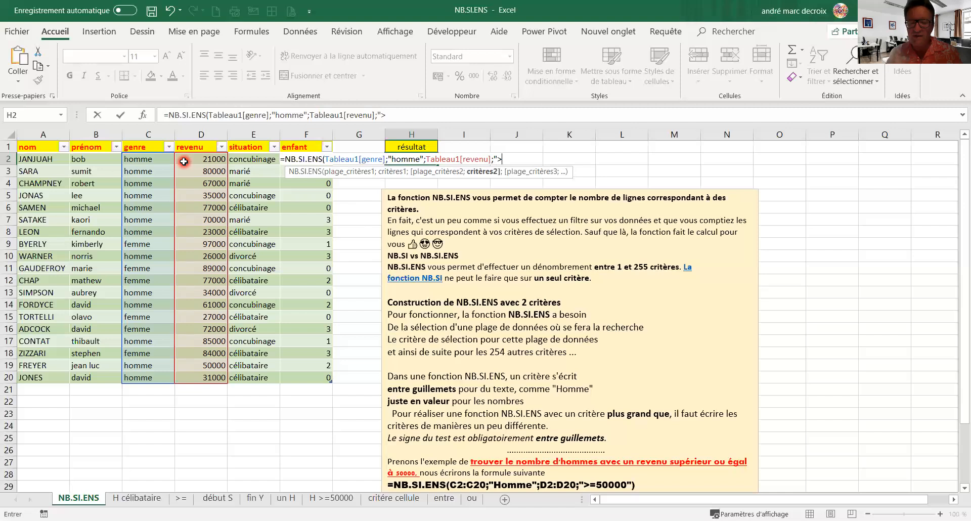
type("=5000")
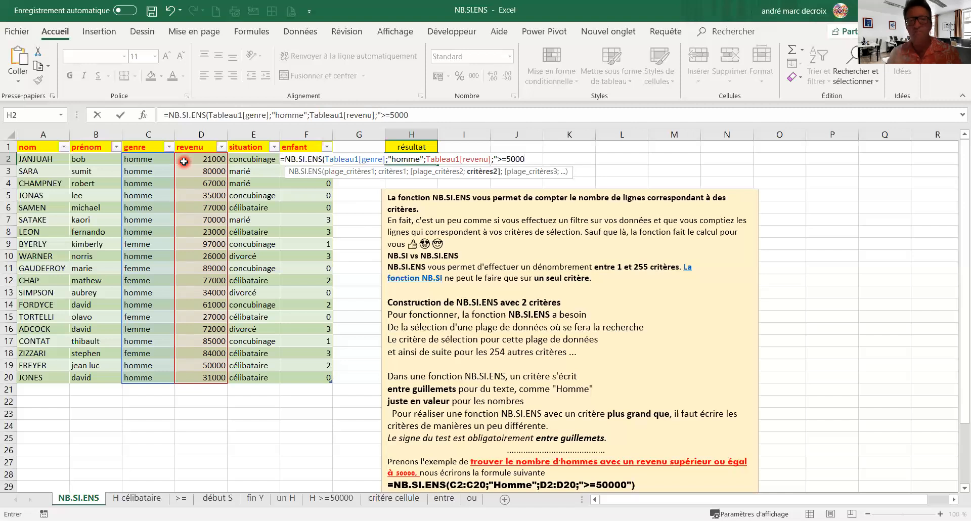
type("\"")
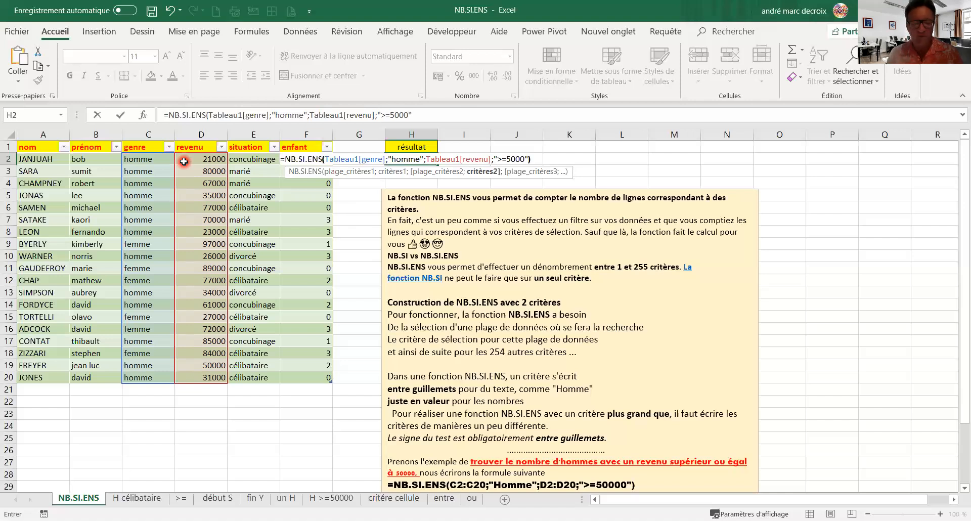
type(")")
key("ctrl+Return")
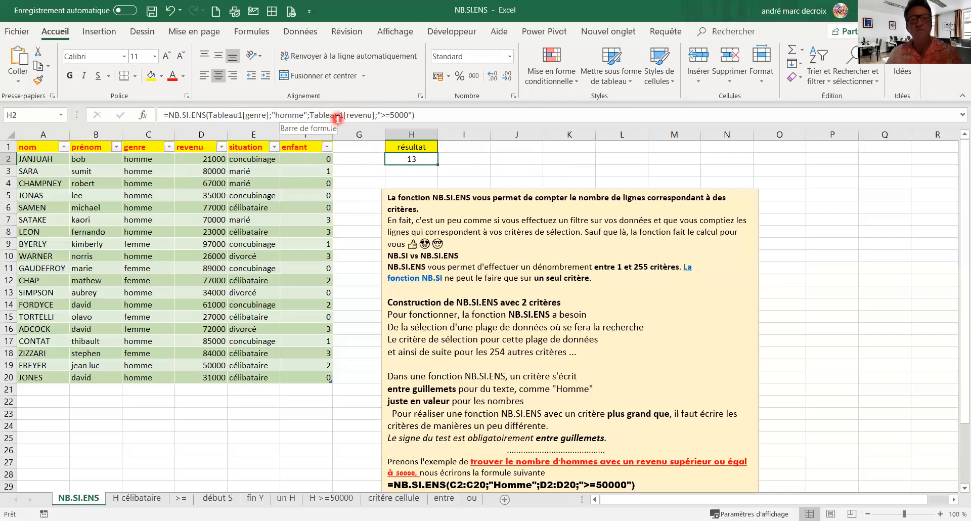
Correct the income criterion in the H2 formula to ">=50000"
left_click(402, 116)
double_click(402, 115)
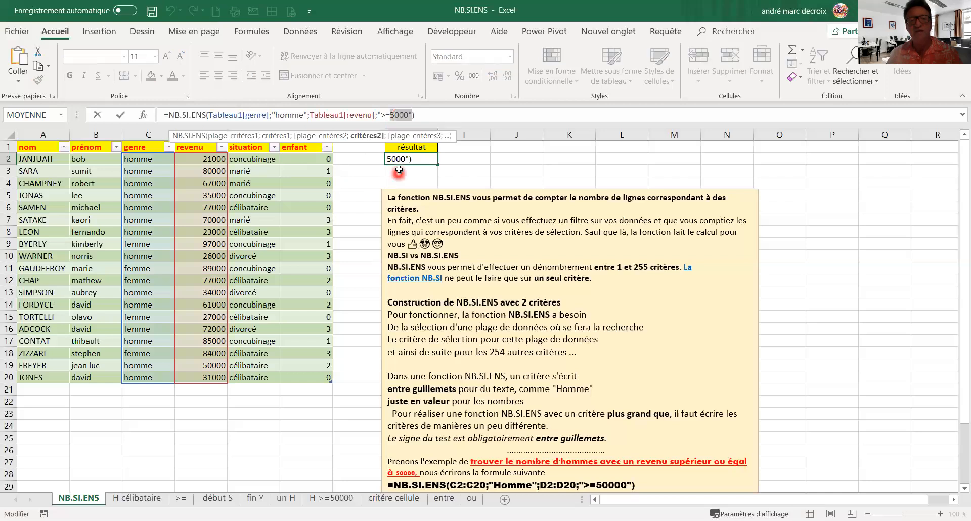
left_click(403, 115)
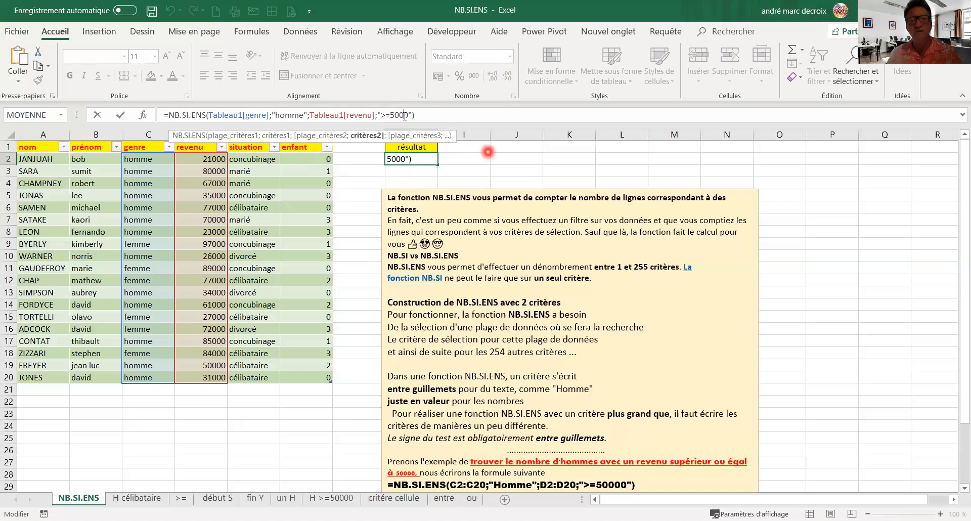
type("0")
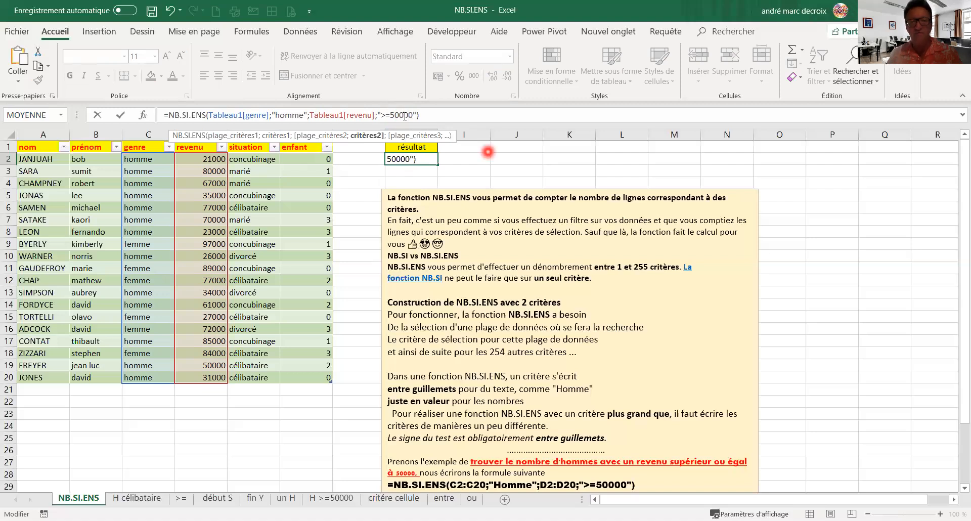
key("ctrl+Return")
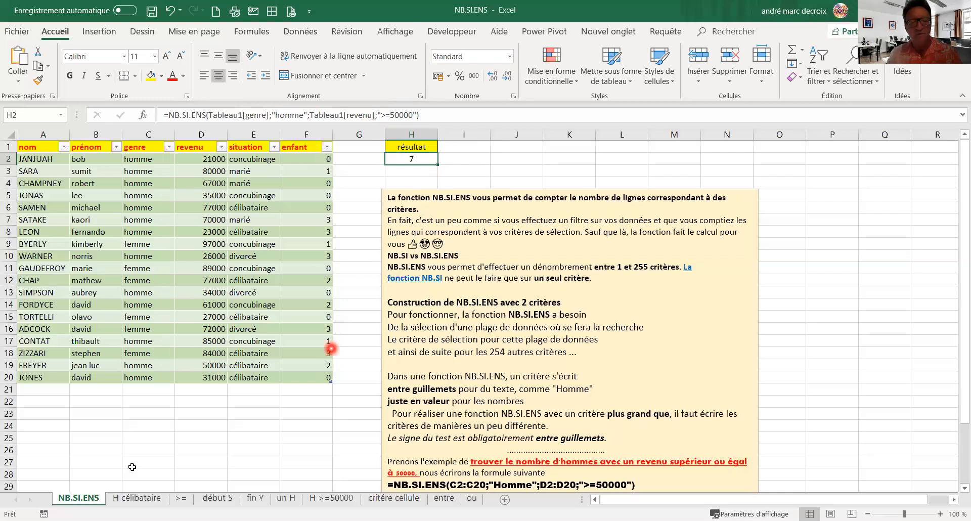
Open the "H célibataire" sheet and fill the résultat header cell H1 with yellow
left_click(128, 499)
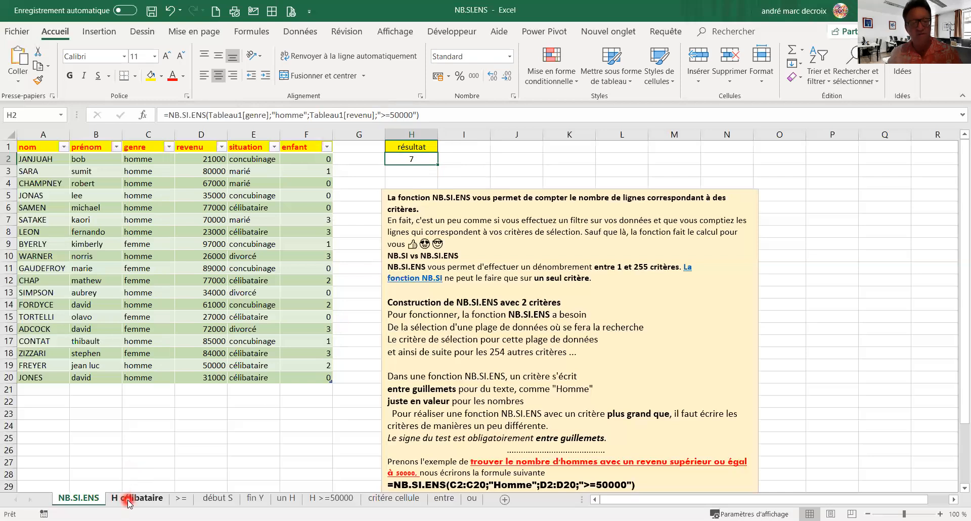
left_click(127, 499)
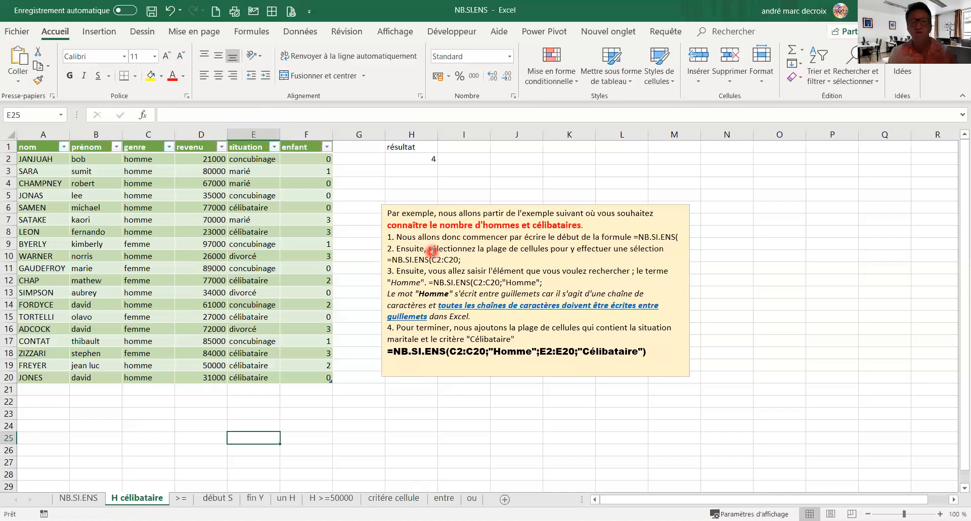
left_click(400, 149)
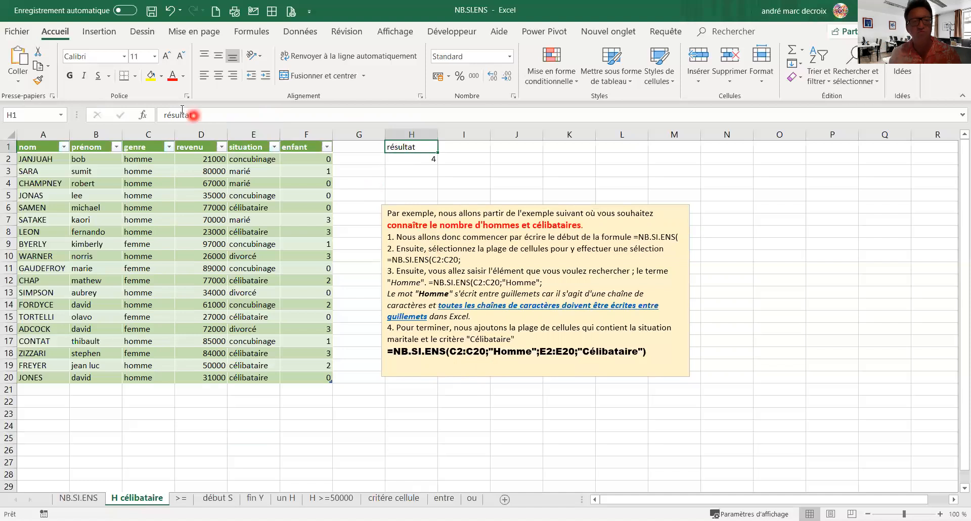
left_click(151, 77)
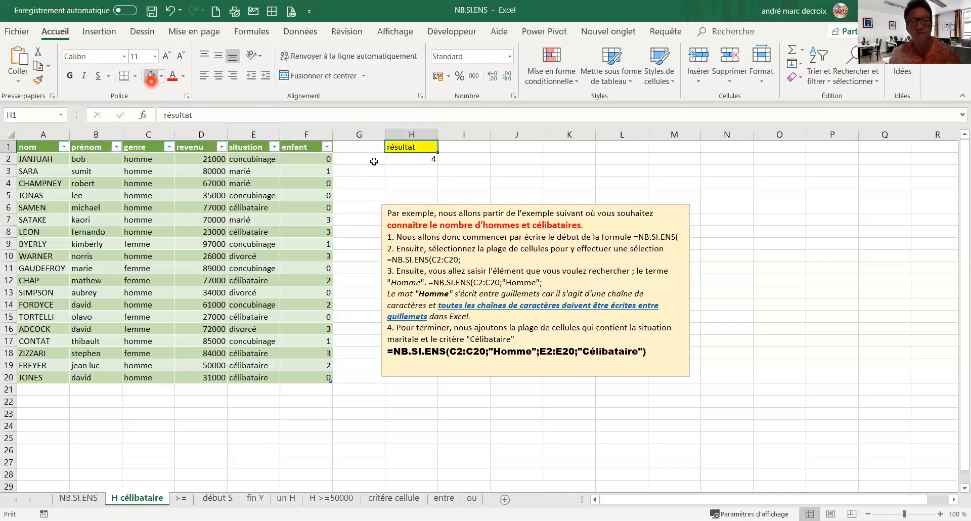
Clear the existing formula from cell H2 under the résultat header
left_click(419, 161)
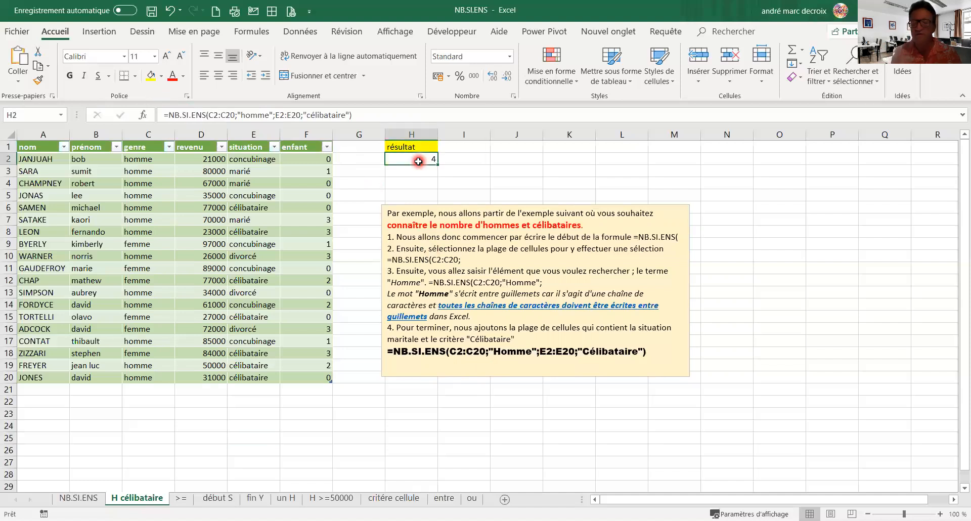
double_click(419, 161)
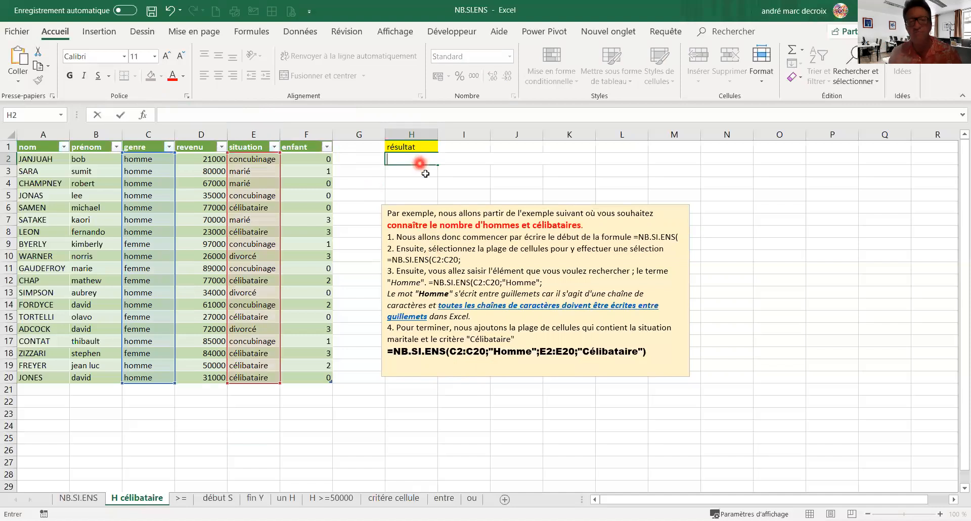
key("Return")
left_click(413, 160)
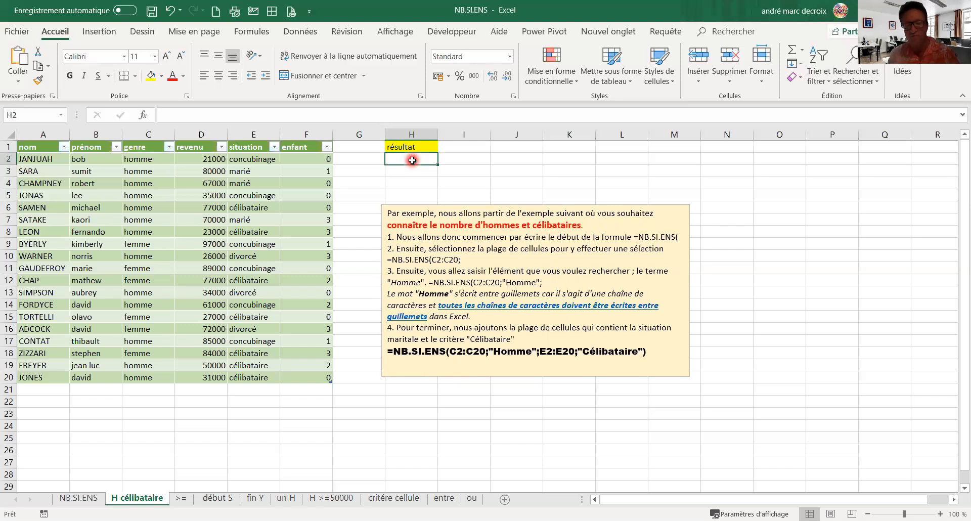
Start a new NB.SI.ENS formula in H2 with the genre column C2:C20 as first criteria range and "homme" as its criterion
type("=")
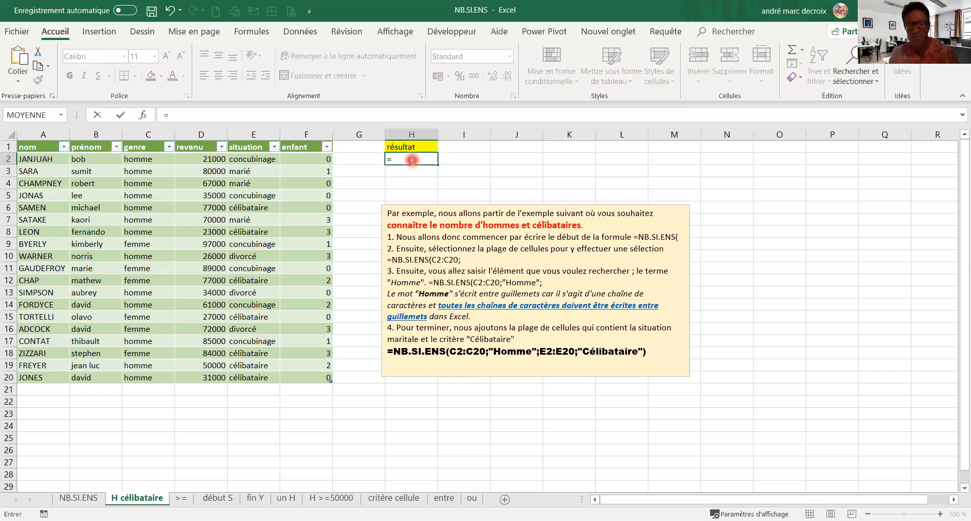
type("NB")
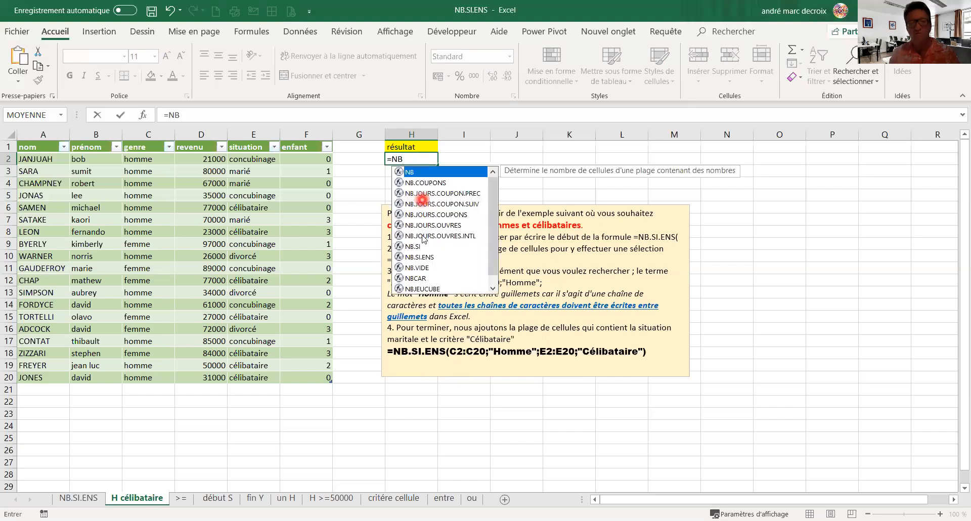
left_click(427, 258)
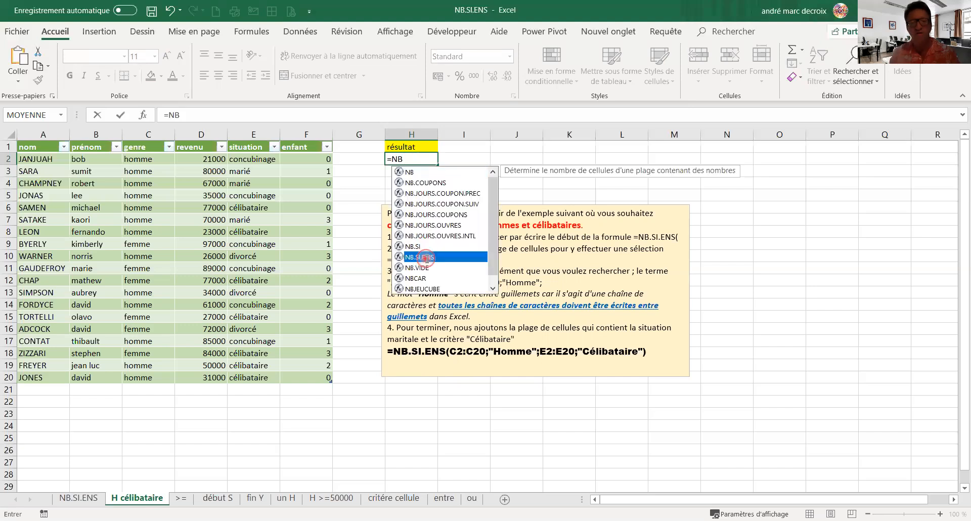
double_click(427, 258)
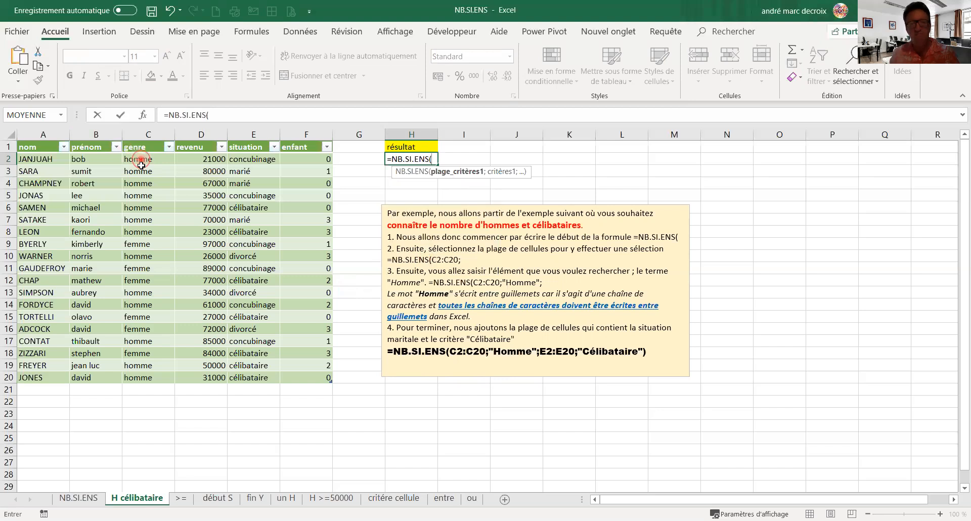
left_click_drag(141, 165, 141, 377)
type(";")
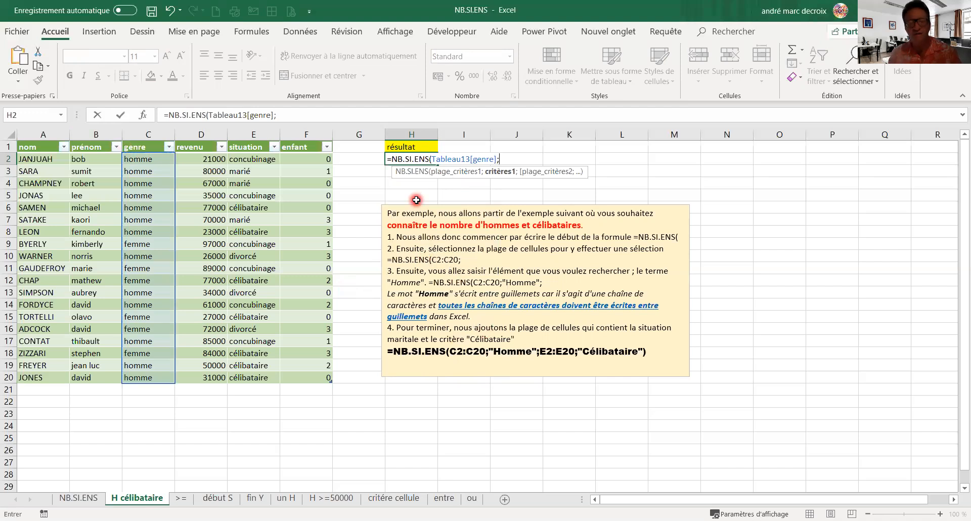
type("\"homme\"")
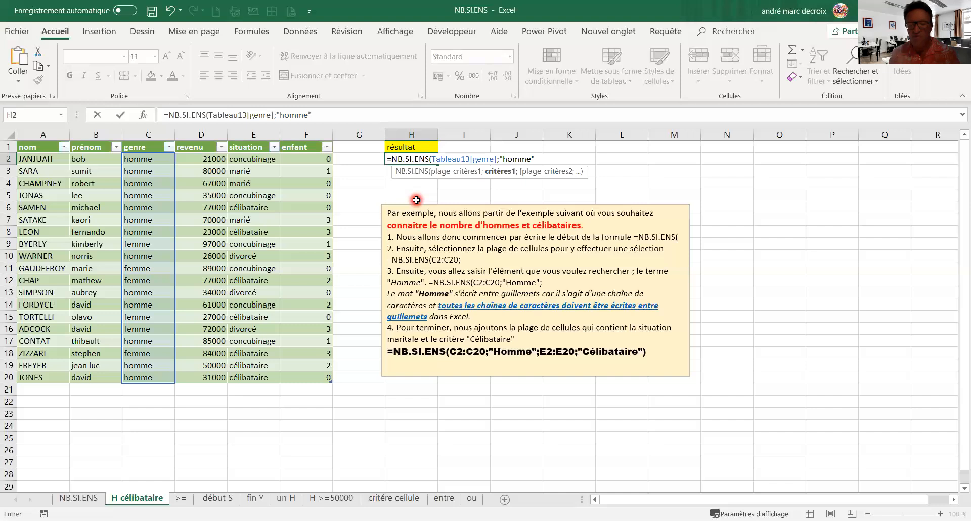
Complete the H2 formula with the situation column E2:E20 as second criteria range and "célibataire" as its criterion
type(";")
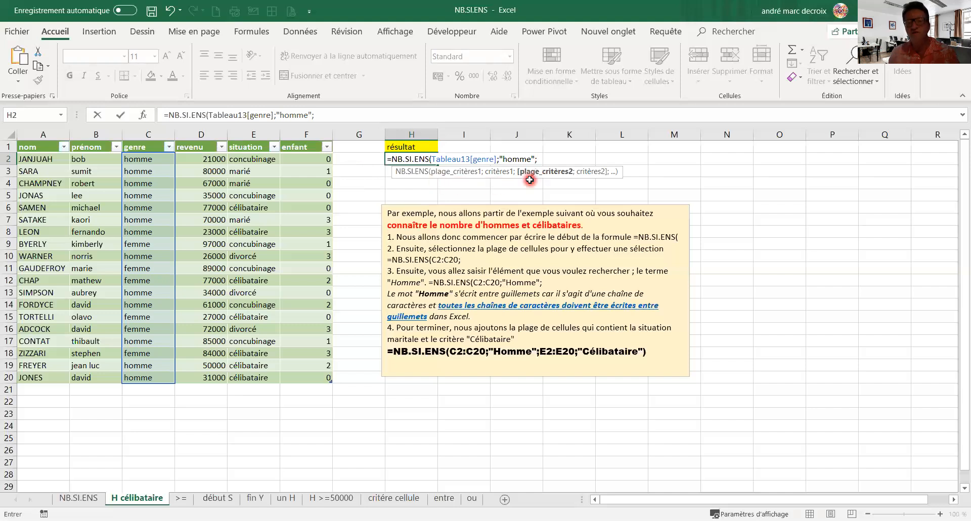
left_click(242, 159)
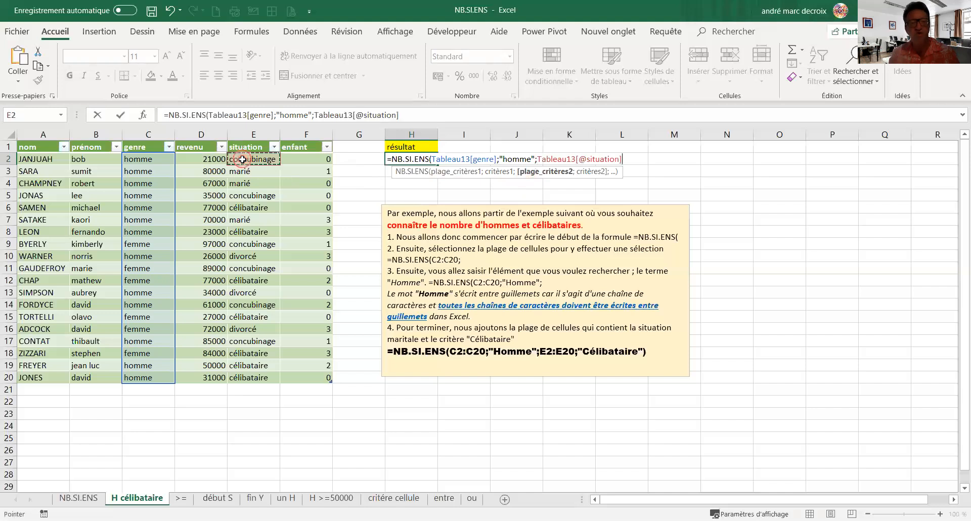
left_click_drag(243, 159, 254, 375)
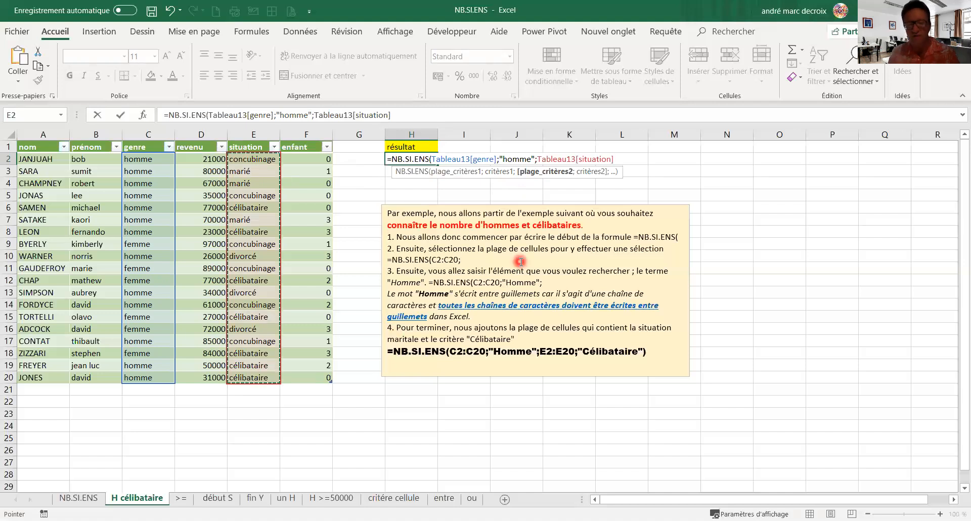
type(";")
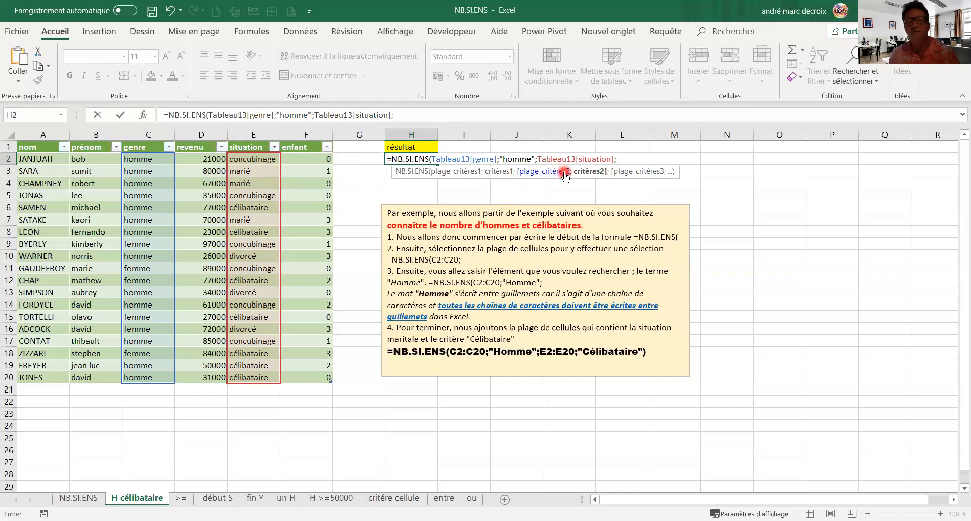
type("\"")
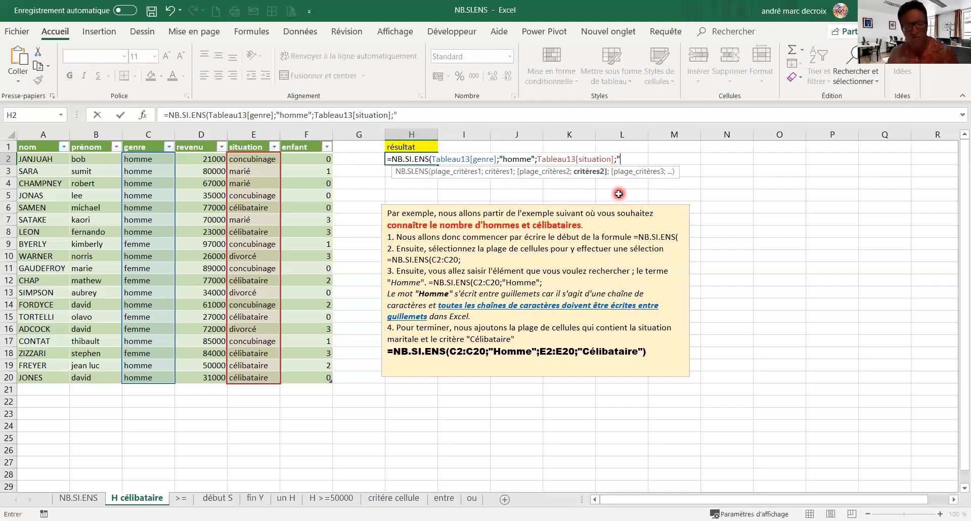
type("célibataire")
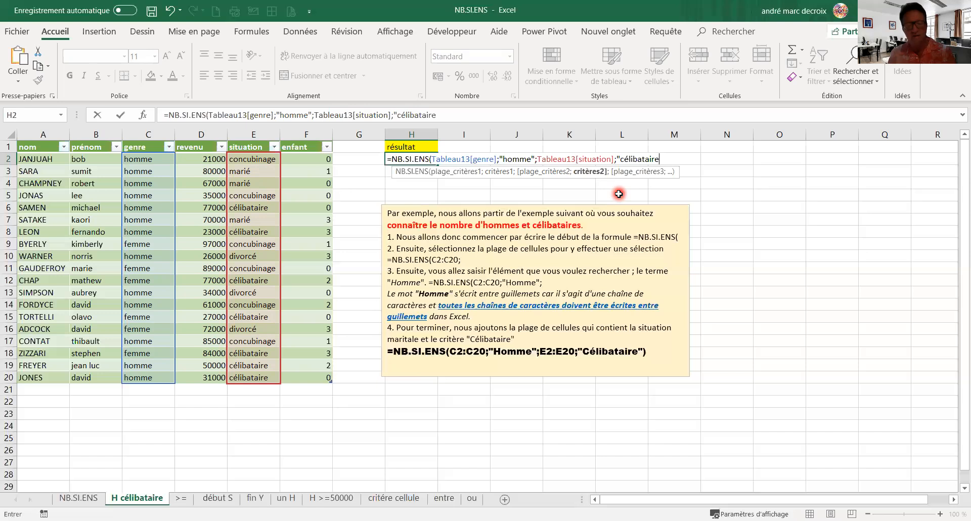
type("\"")
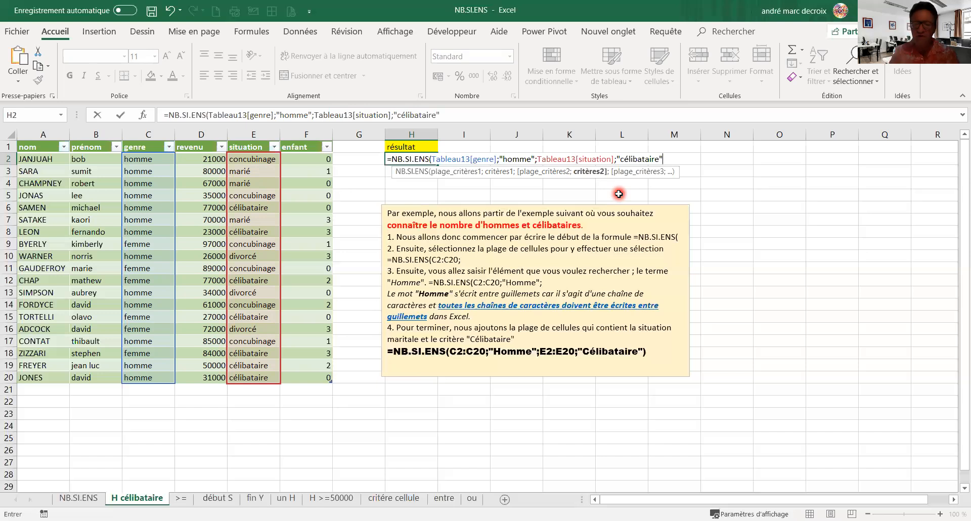
type(")")
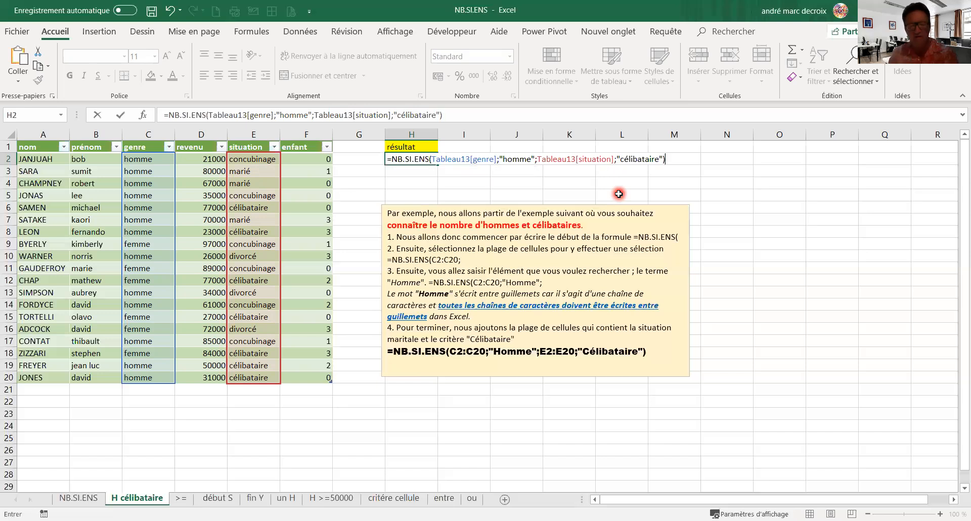
key("ctrl+Return")
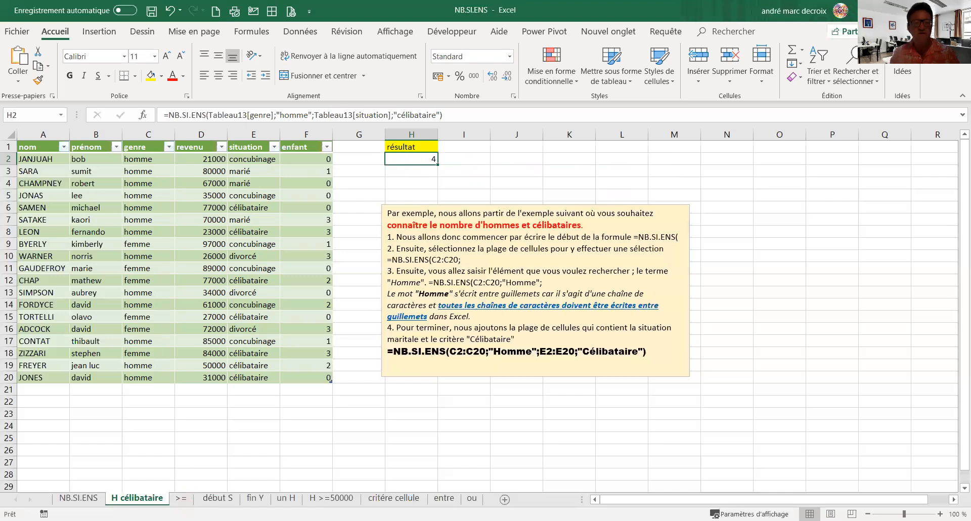
Open the ">=" sheet and clear the existing formula from cell H2 under the résultats header
left_click(178, 498)
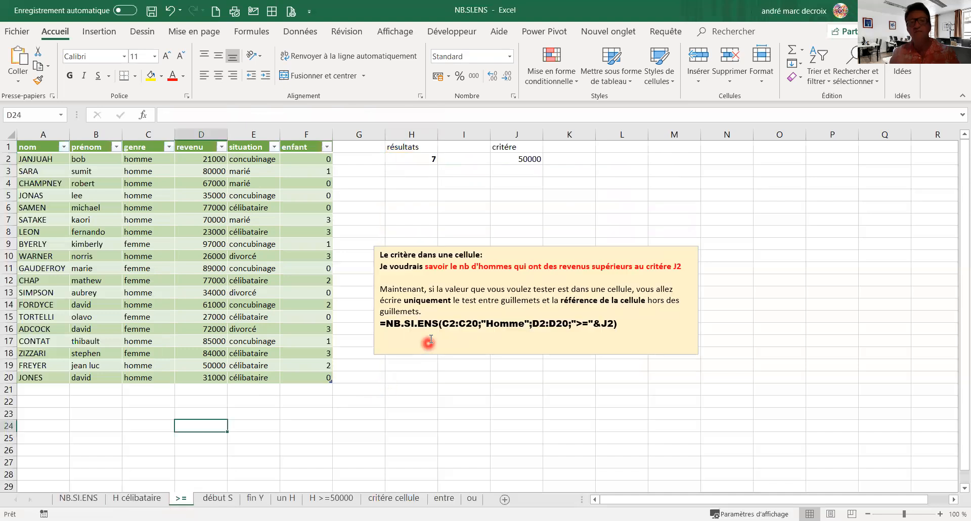
left_click(402, 149)
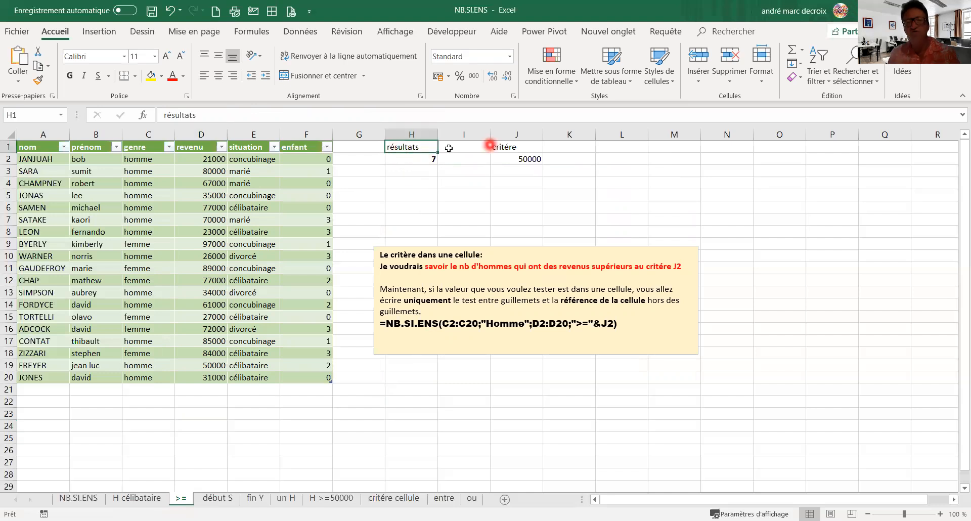
left_click(501, 146)
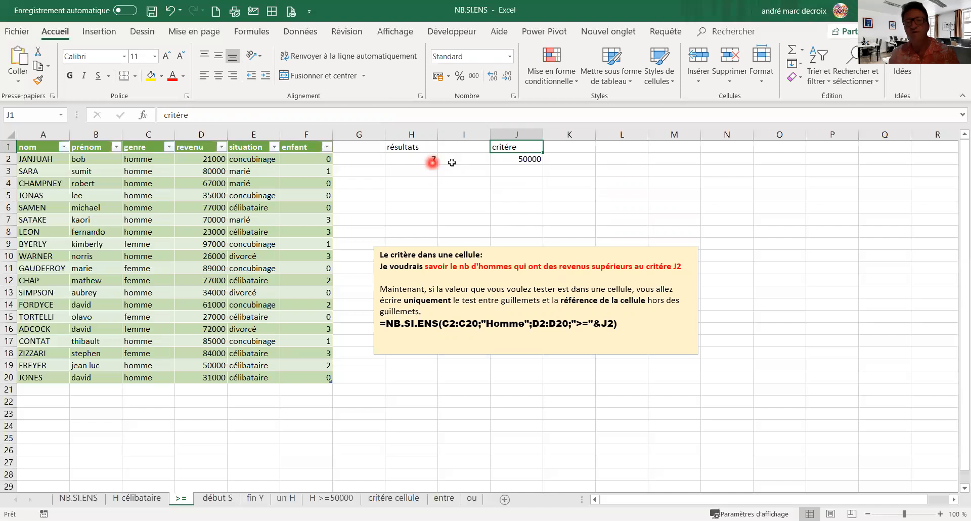
left_click(408, 158)
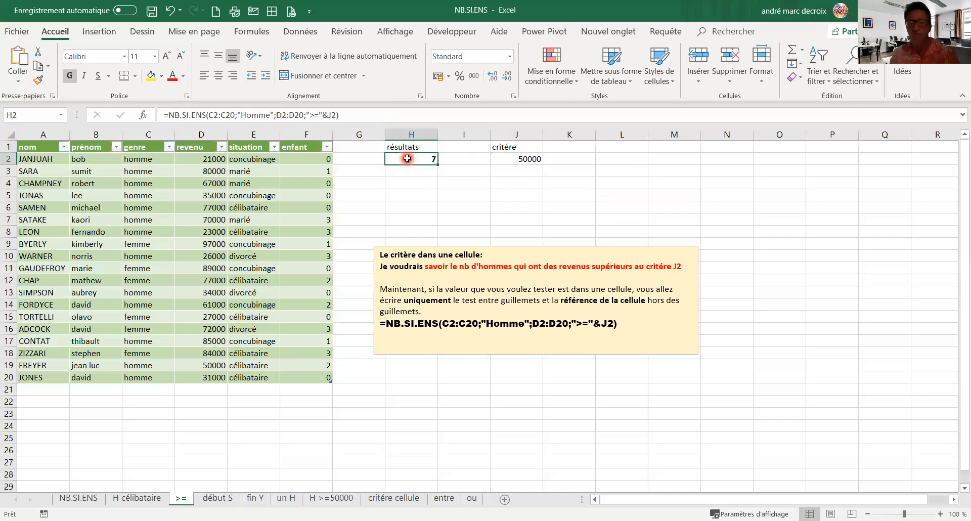
double_click(408, 158)
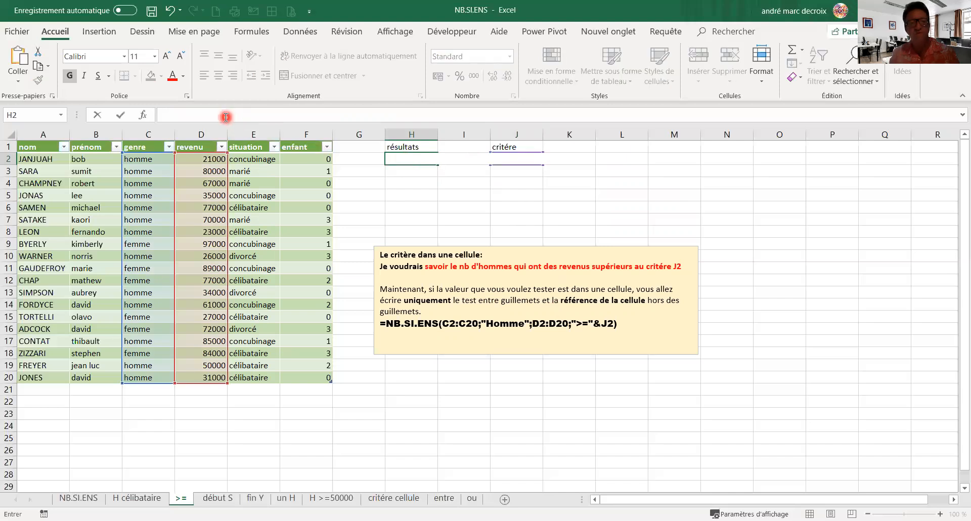
Start a new NB.SI.ENS formula in cell H2
left_click(226, 117)
type("=")
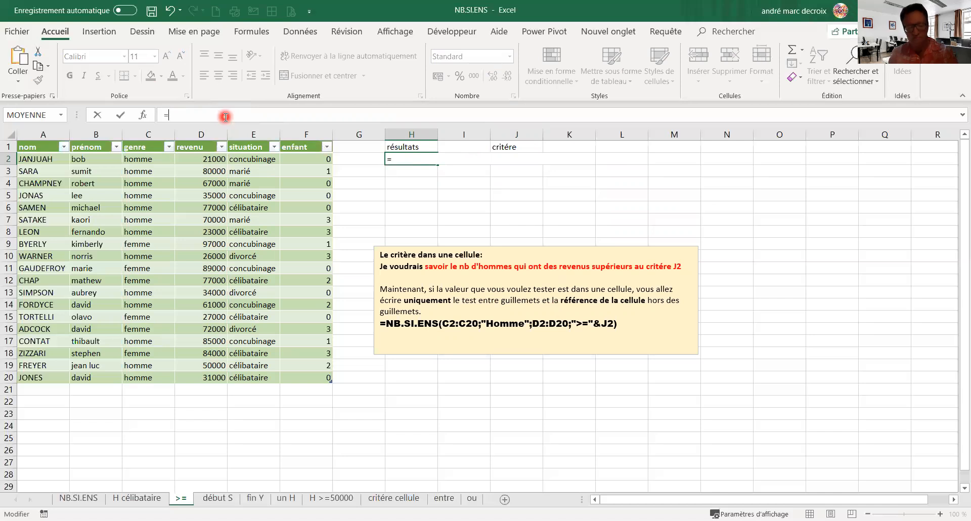
type("nb.")
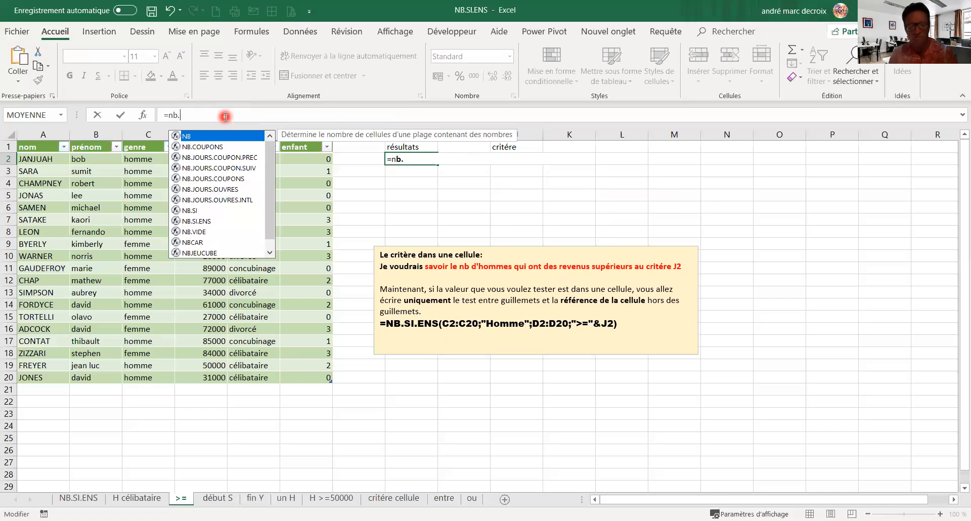
type("si")
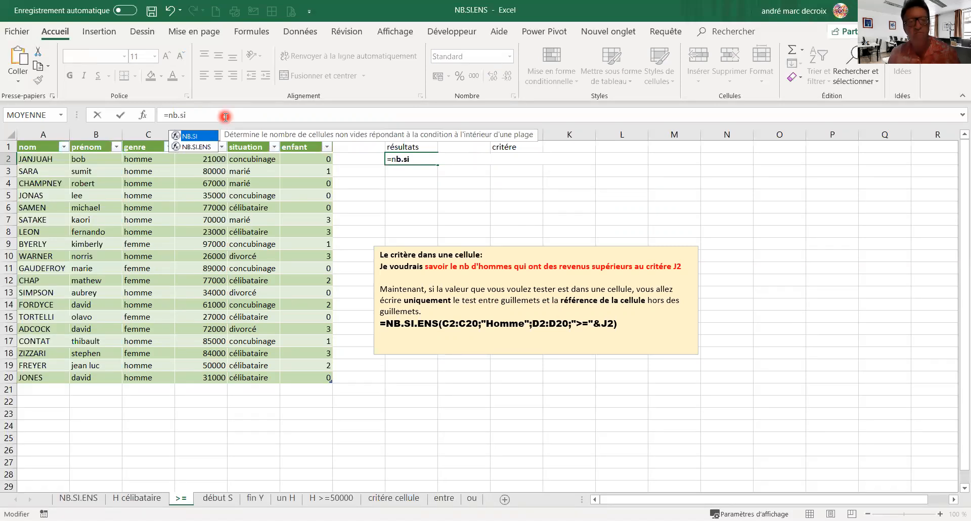
double_click(201, 137)
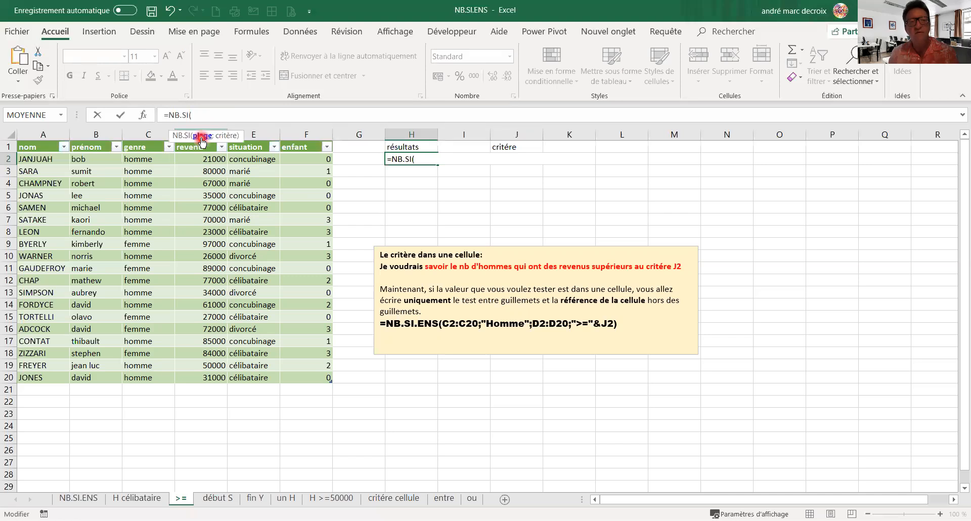
key("BackSpace")
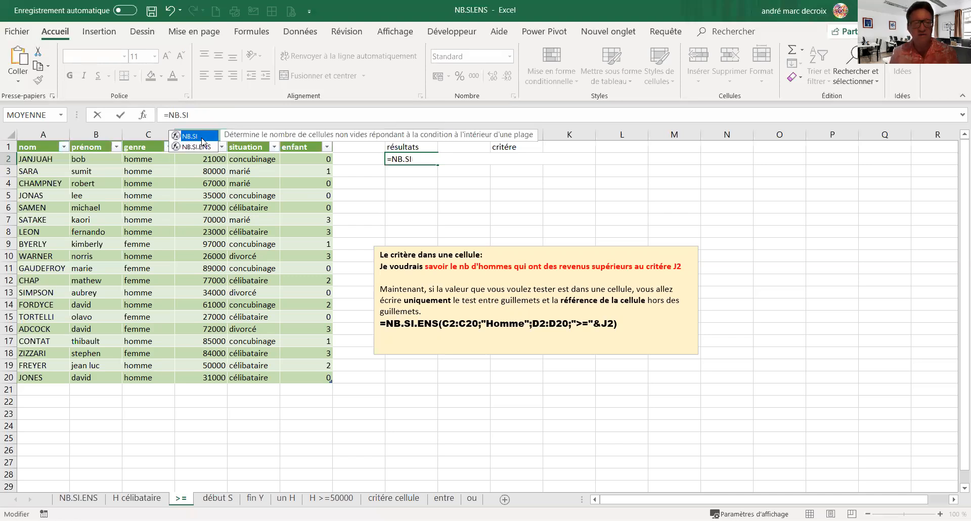
double_click(201, 147)
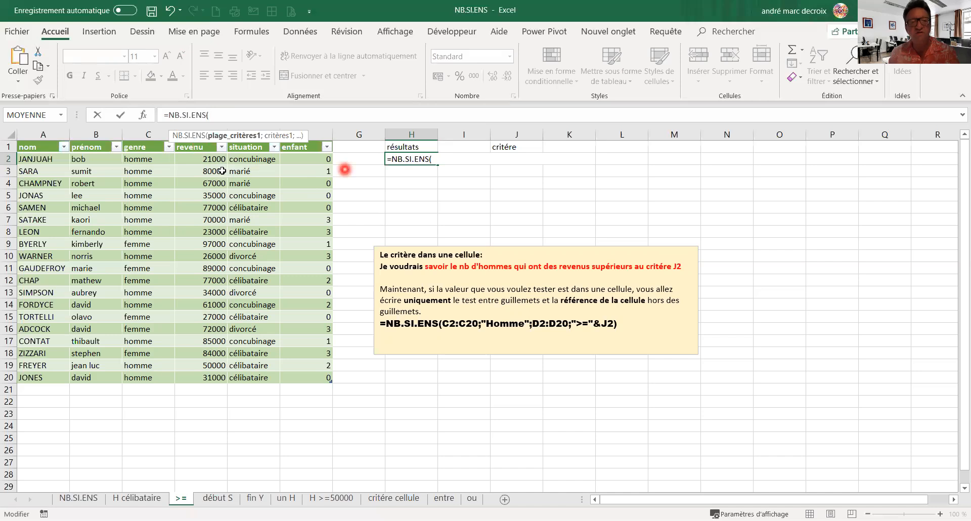
Set the genre column C2:C20 as the formula's first criteria range, with "homme" as its criterion
left_click(134, 158)
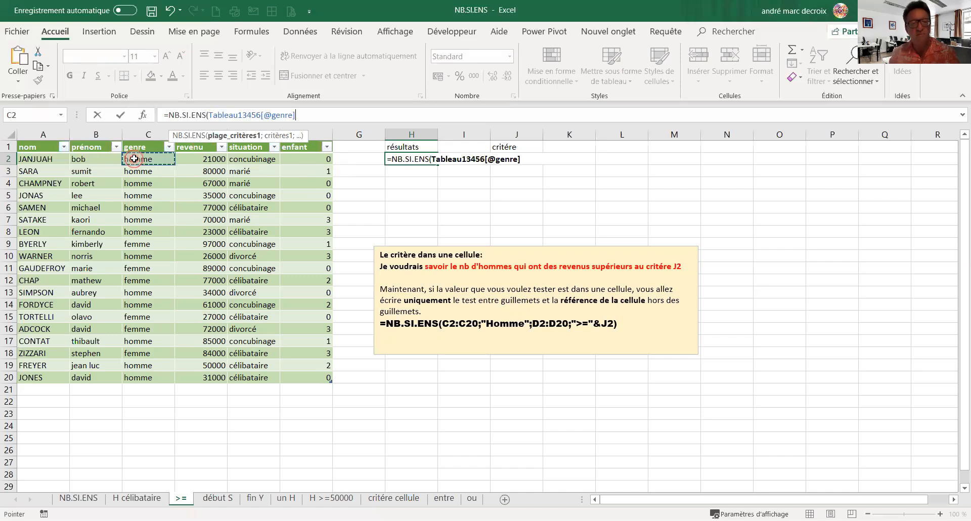
left_click(150, 374, "shift")
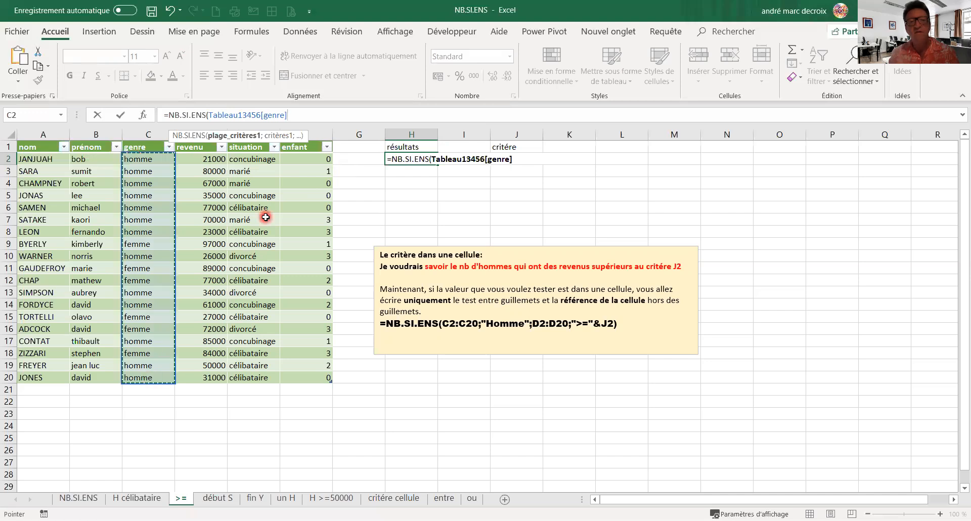
type(";")
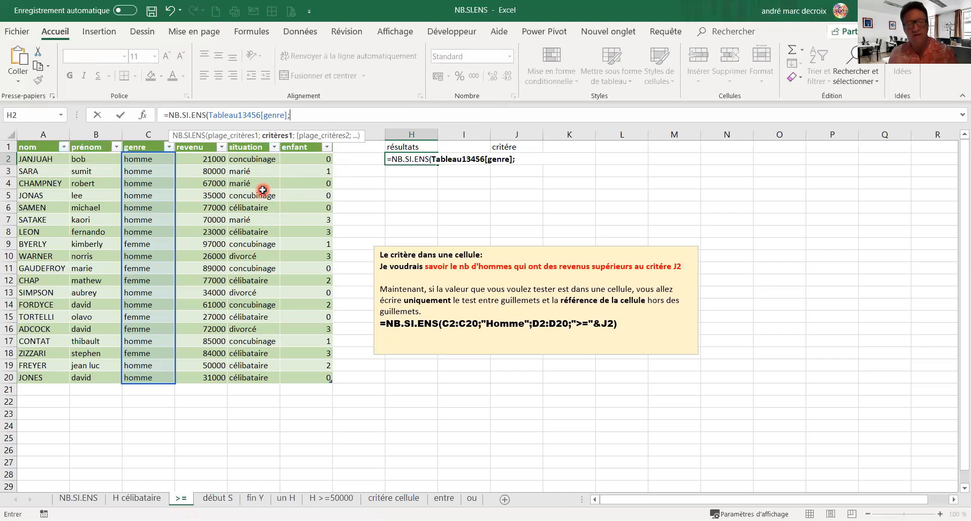
type("\"homme\"")
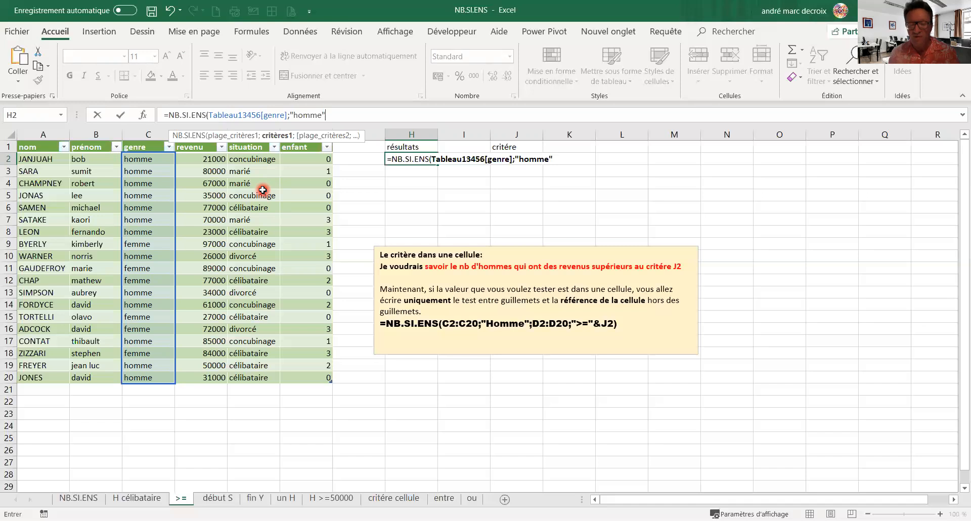
Complete the H2 formula with the revenu column D2:D20 as second criteria range and ">="&J2 as its criterion
type(";")
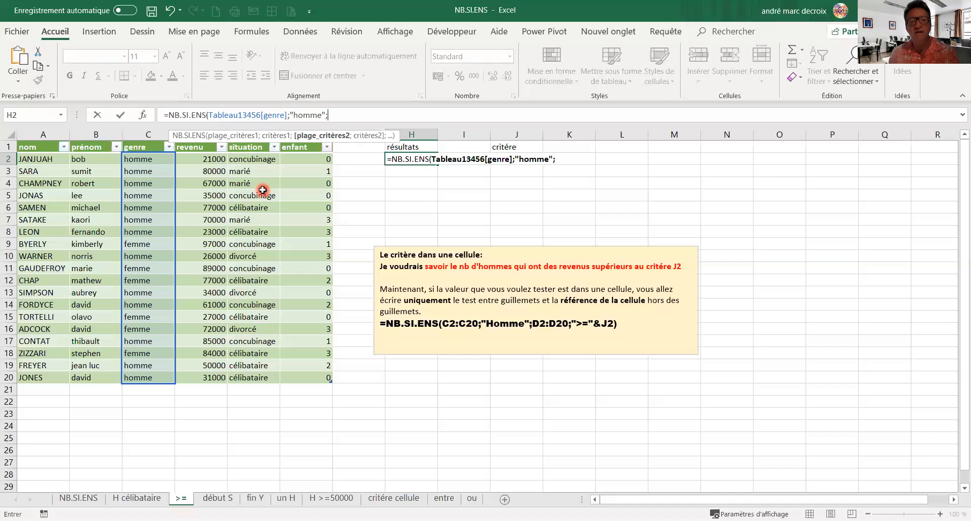
left_click(210, 162)
left_click_drag(210, 163, 213, 375)
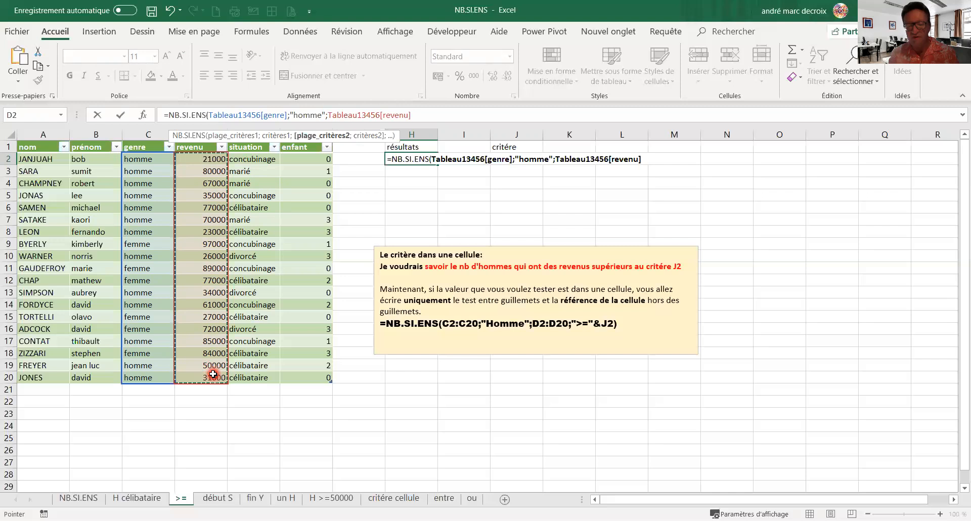
type(";")
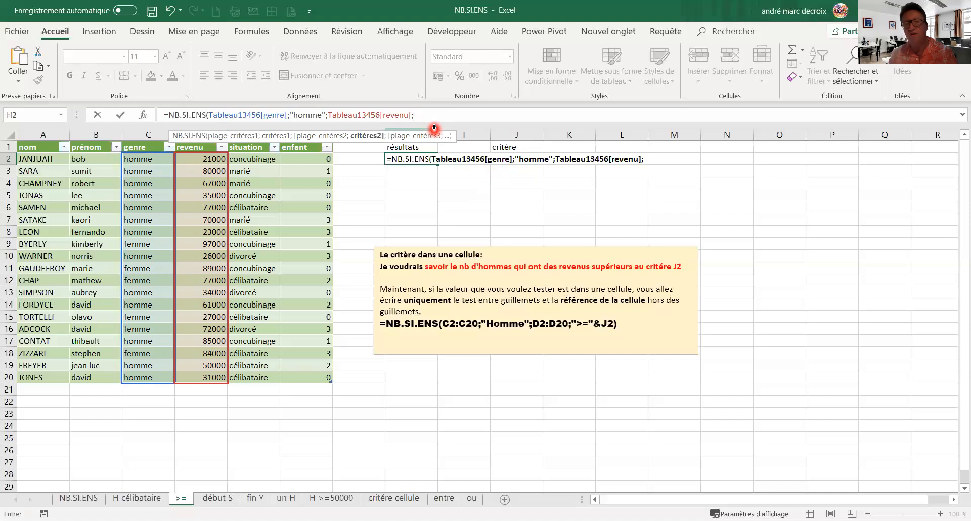
type("\">=")
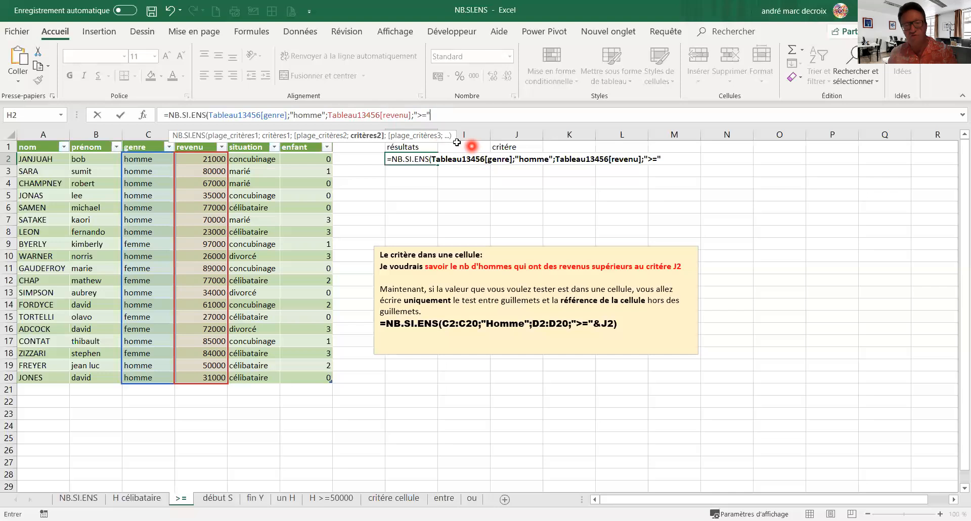
type("&J2")
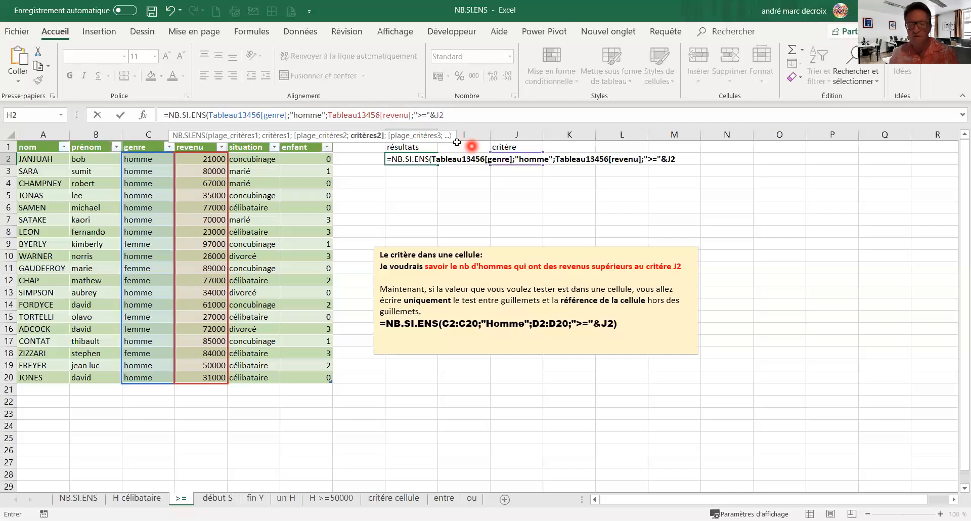
type(")")
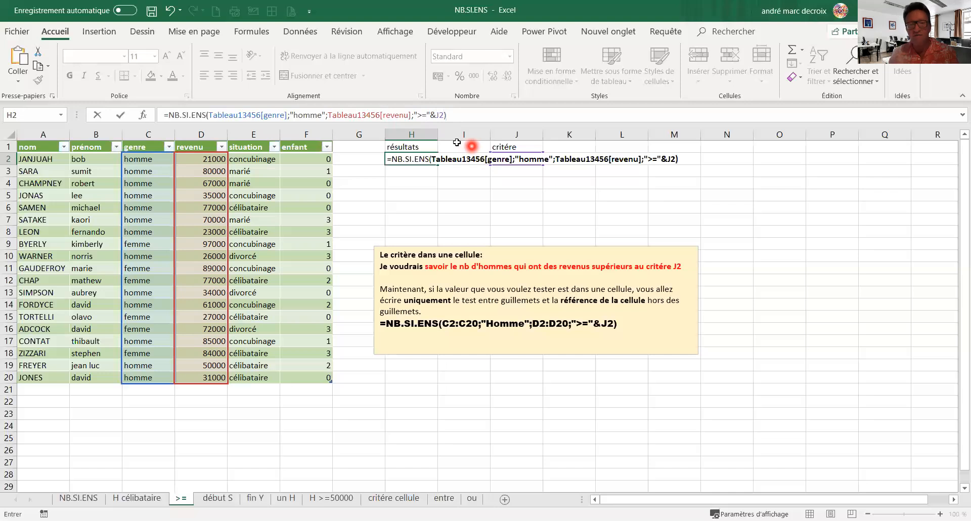
key("ctrl+Return")
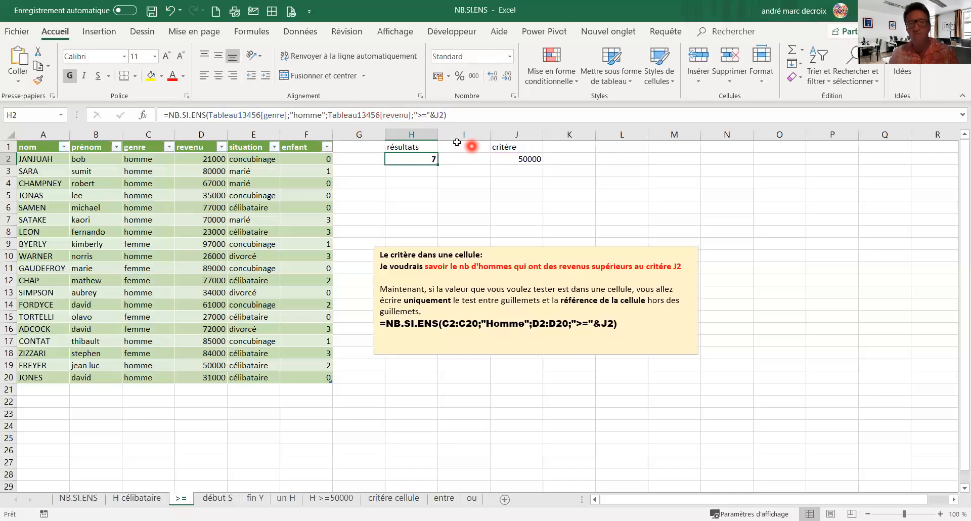
left_click(418, 157)
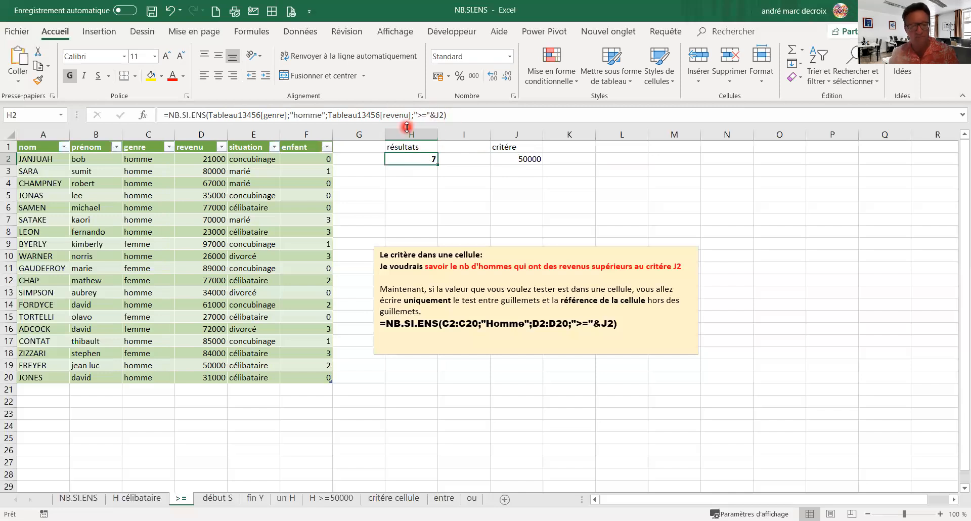
Open the "début S" sheet and clear the existing formula from cell H2 under the résultat header
left_click(215, 499)
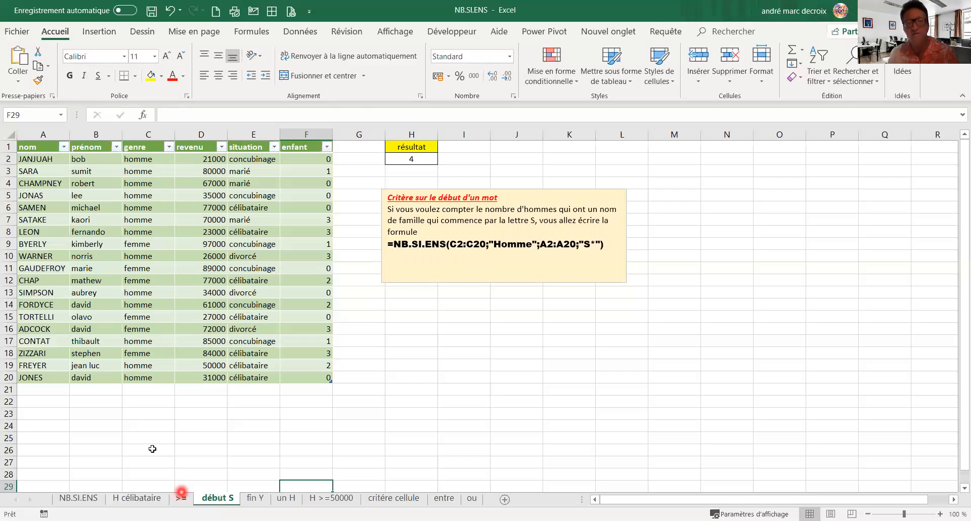
left_click(403, 159)
double_click(403, 160)
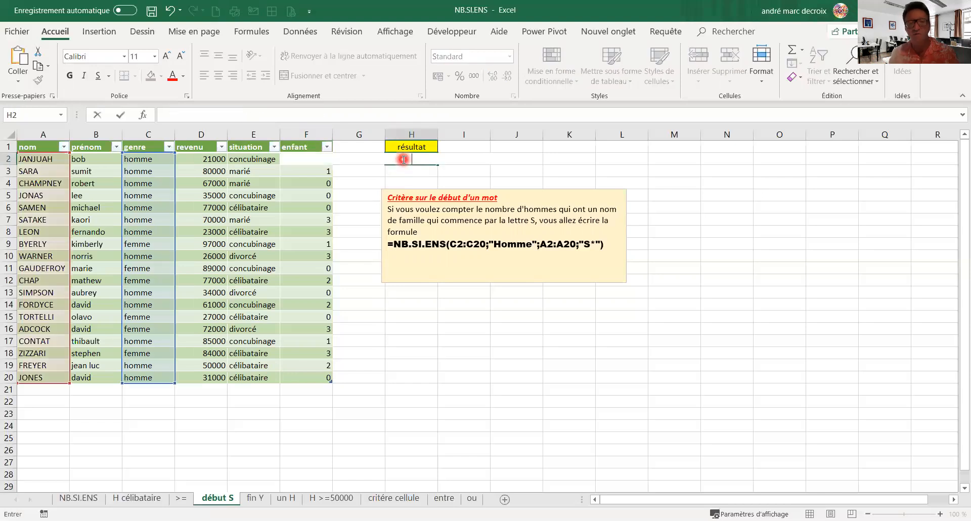
key("Return")
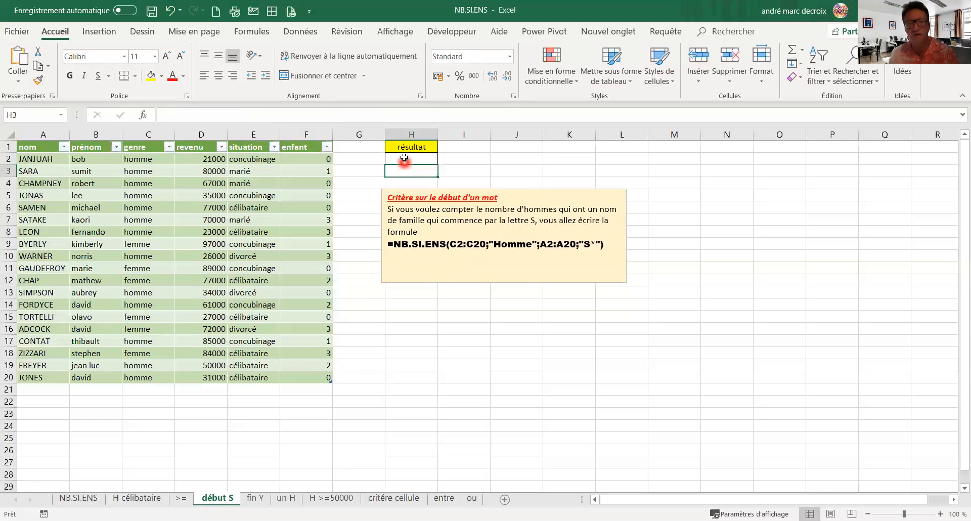
Start an NB.SI.ENS formula in the empty cell H2 of the début S sheet
left_click(404, 158)
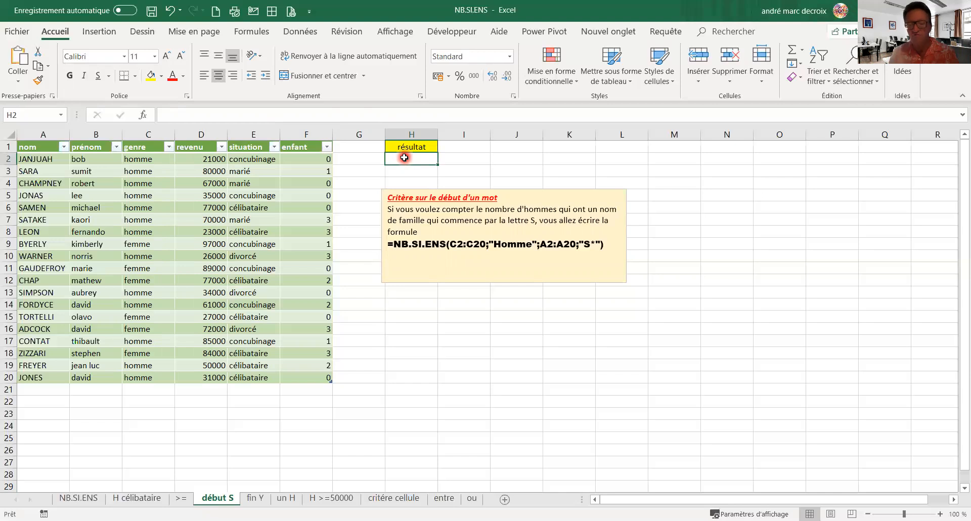
type("=")
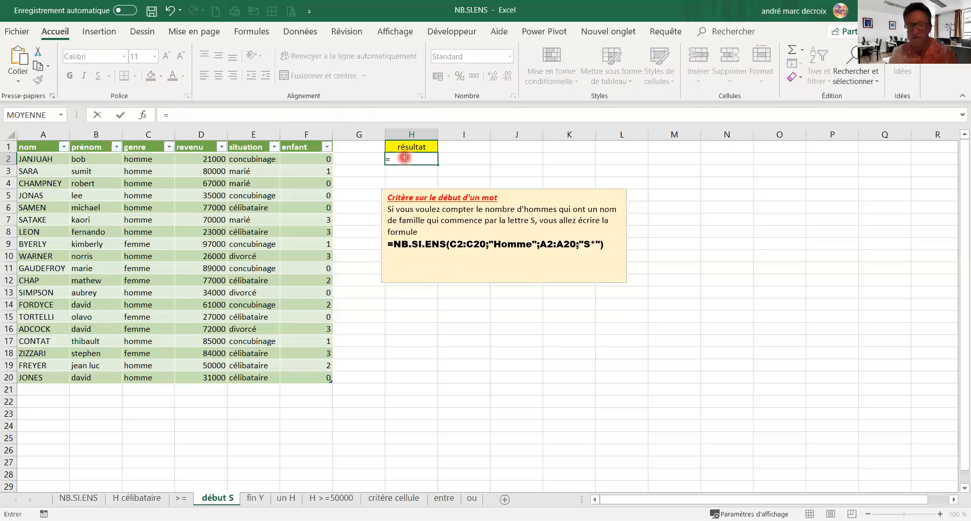
type("nb.")
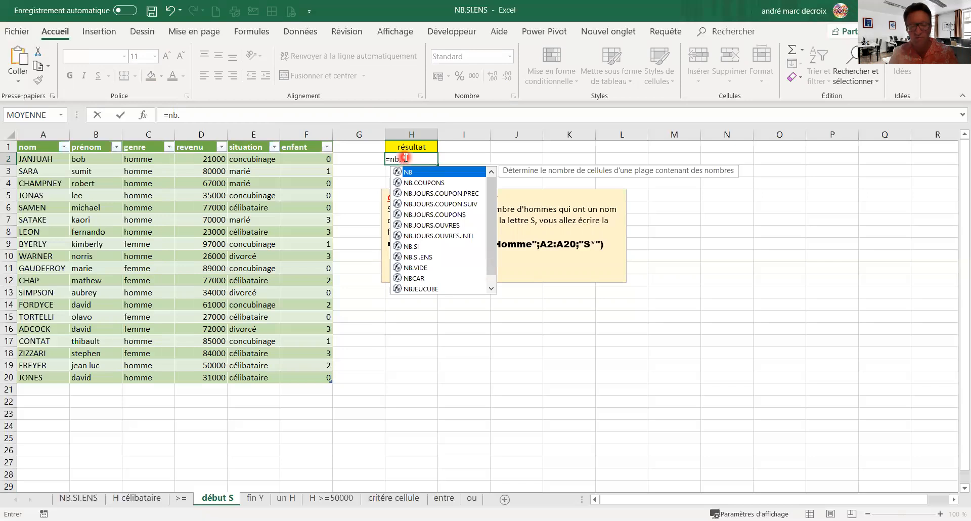
type("si")
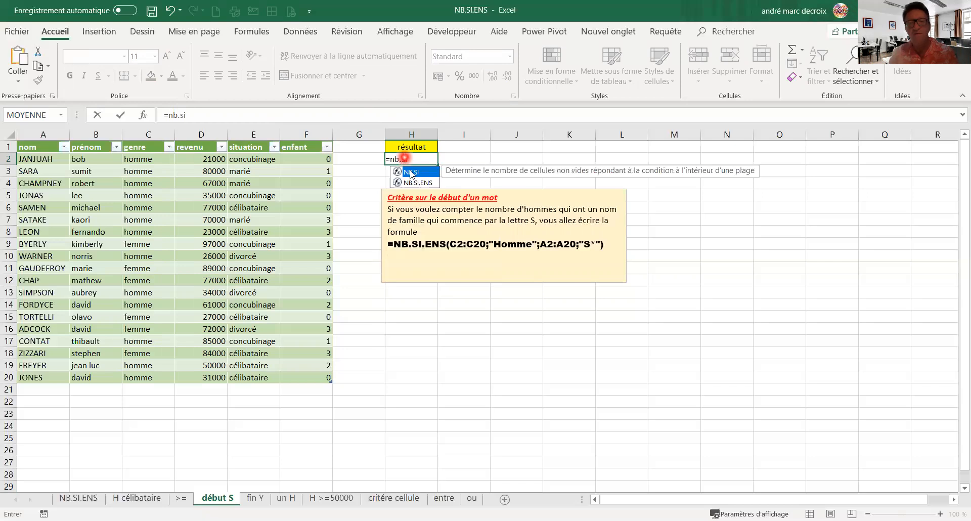
left_click(421, 185)
double_click(421, 183)
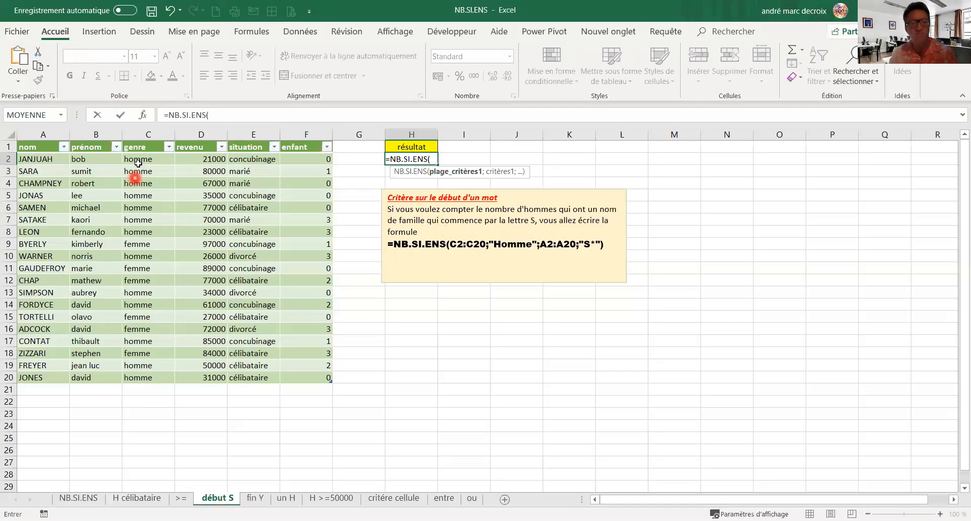
Set the table's genre column, C2:C20, as the first criteria range, with "homme" as its criterion
left_click(141, 158)
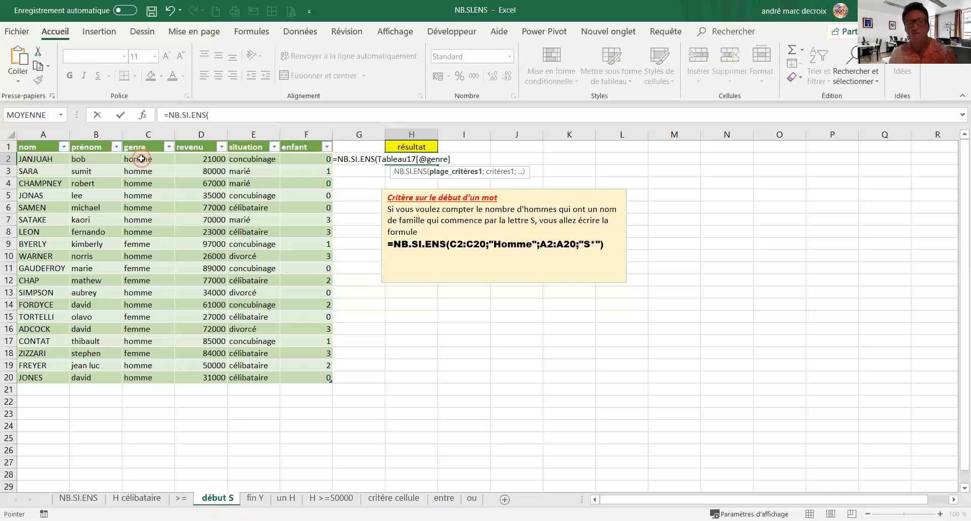
key("ctrl+shift+Down")
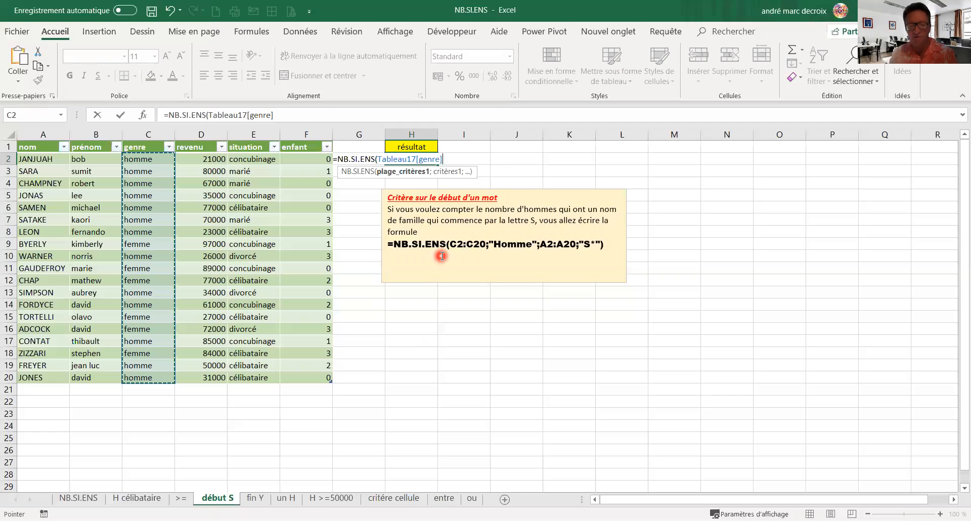
type(";")
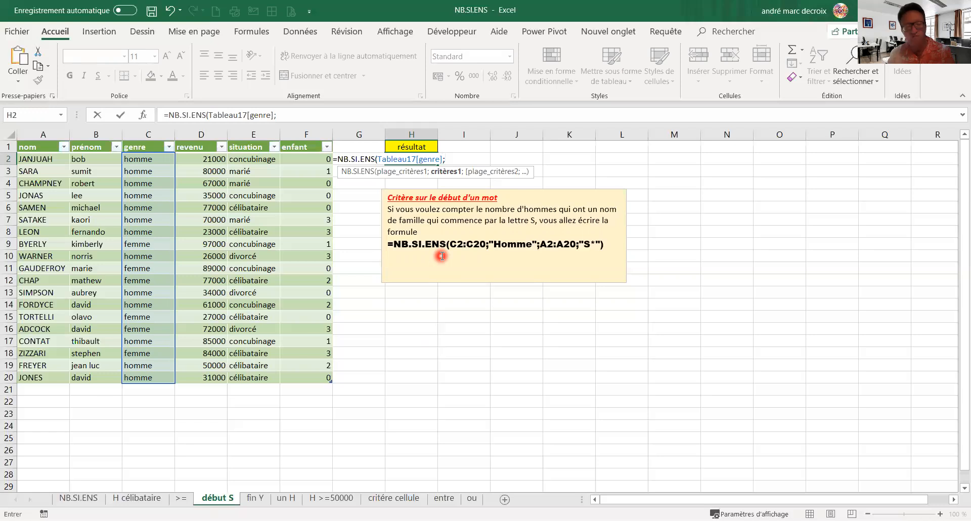
type("\"ho")
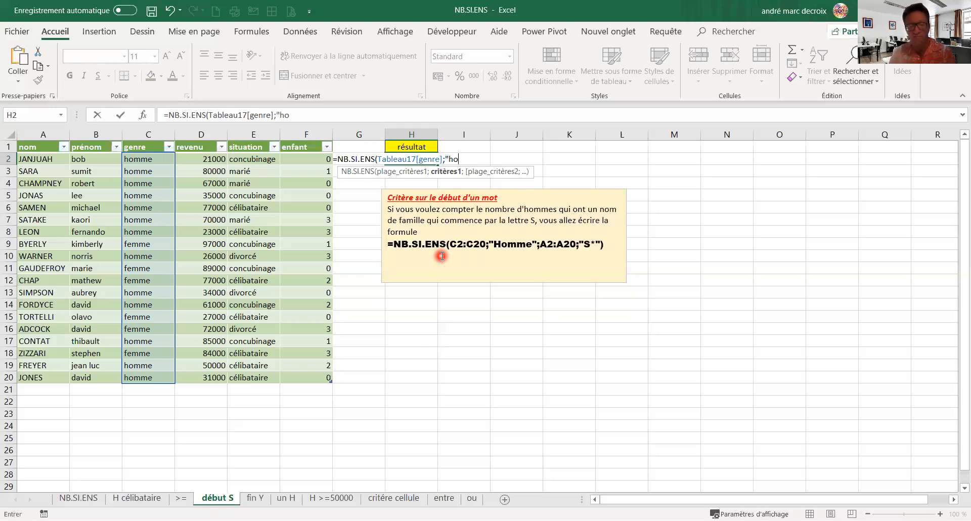
type("mme\"")
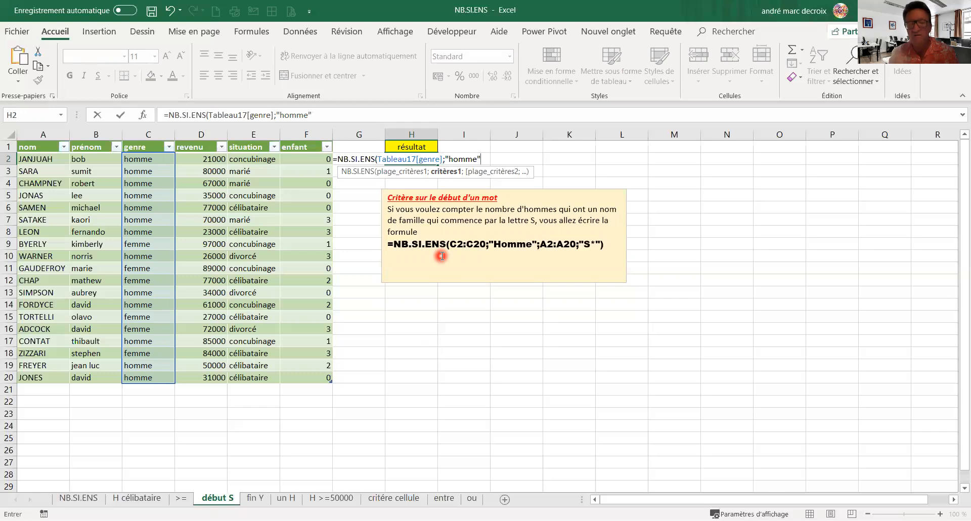
type(";")
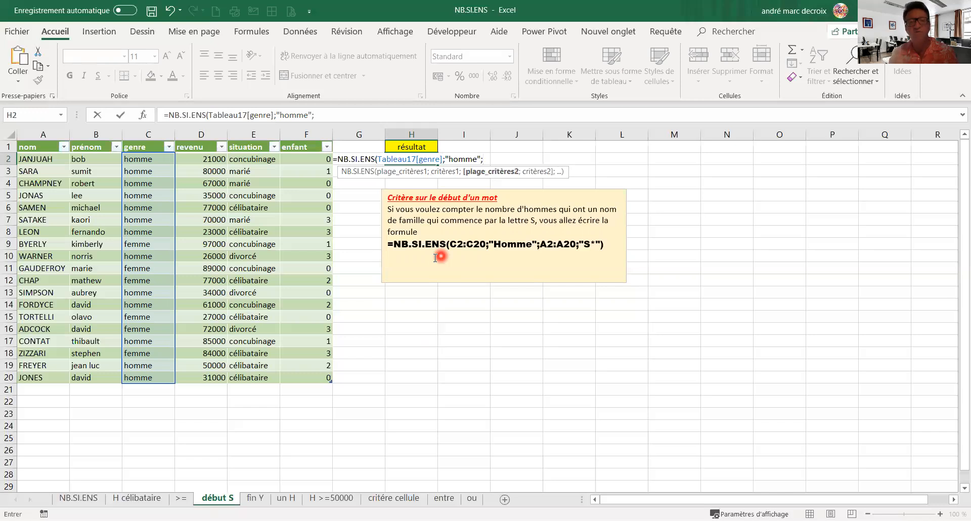
Complete the H2 formula with the nom column A2:A20 as second criteria range and "S*" as its criterion
left_click(36, 160)
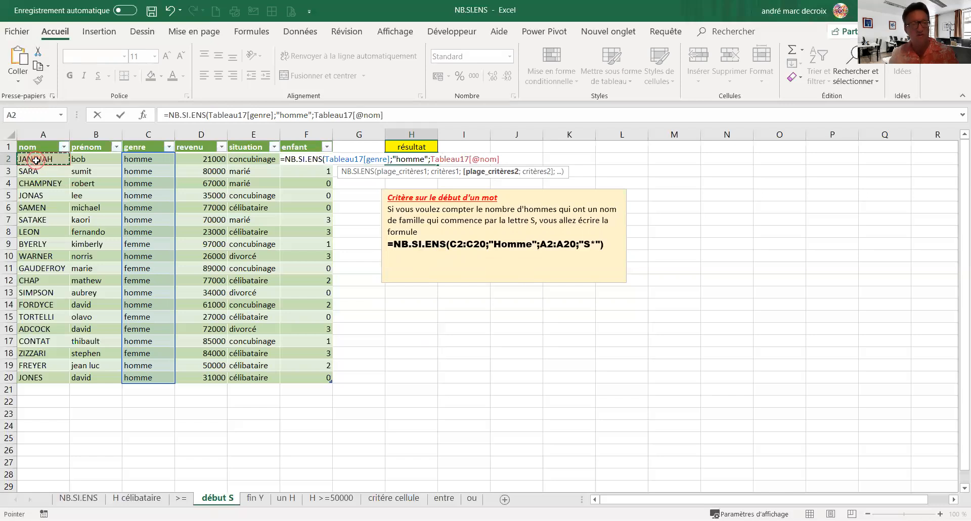
key("ctrl+shift+Down")
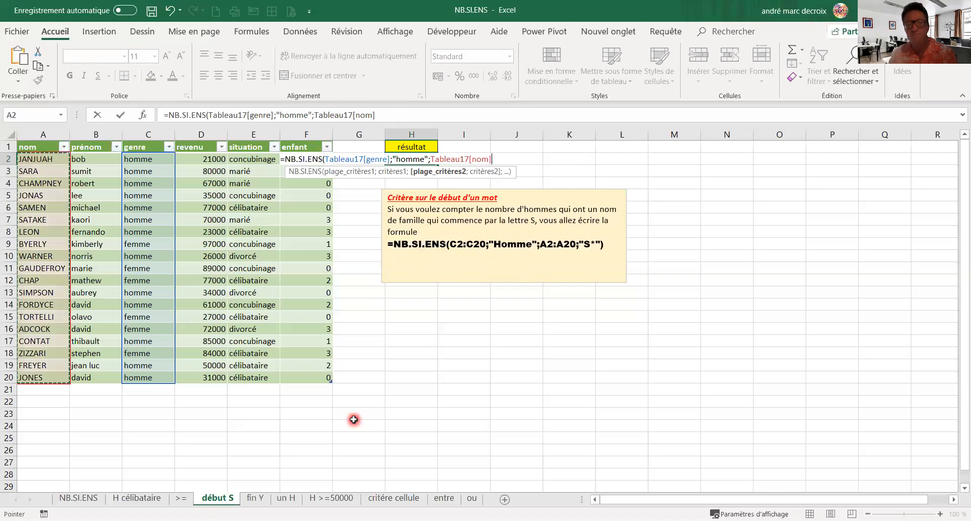
type(";")
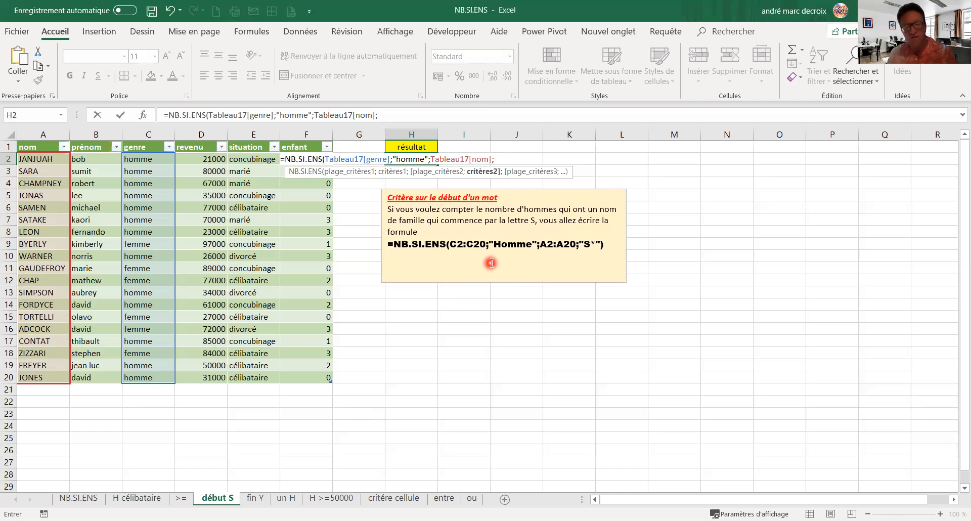
type("\"S*")
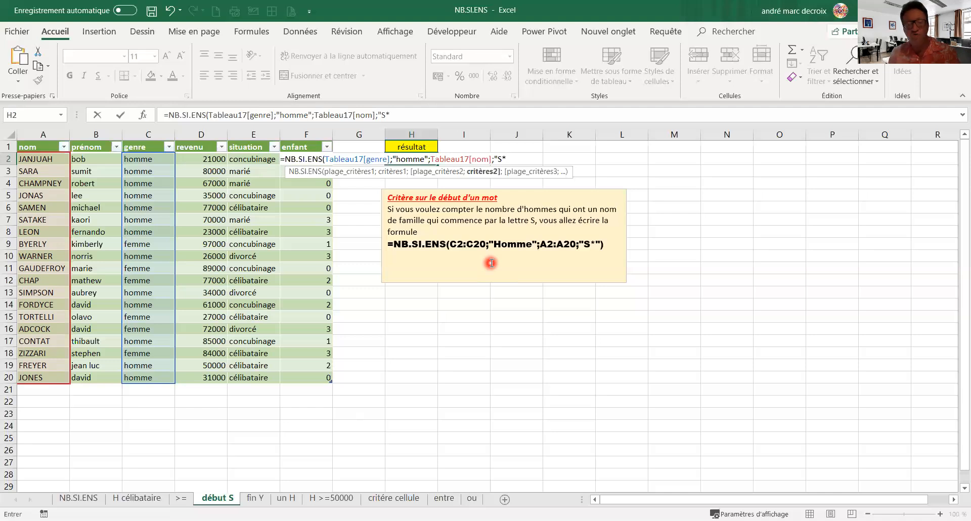
type("\")")
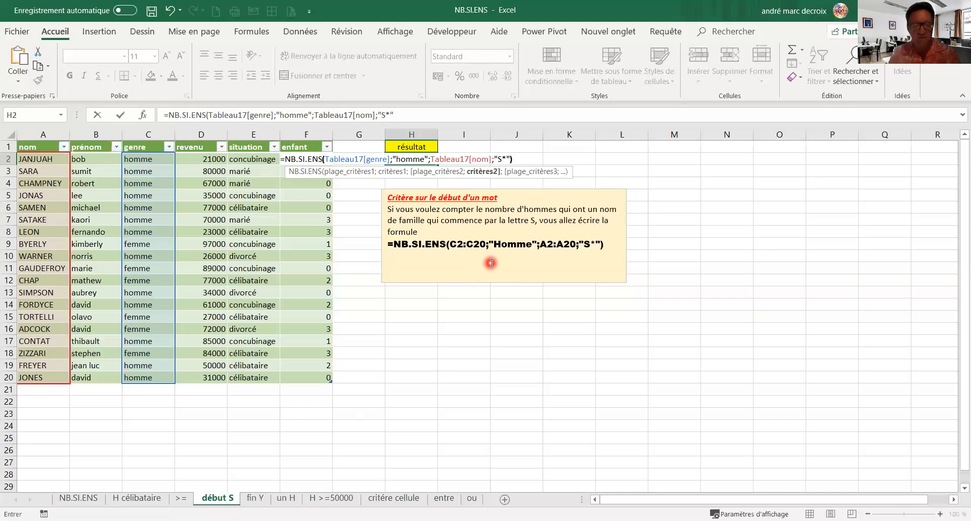
key("ctrl+Return")
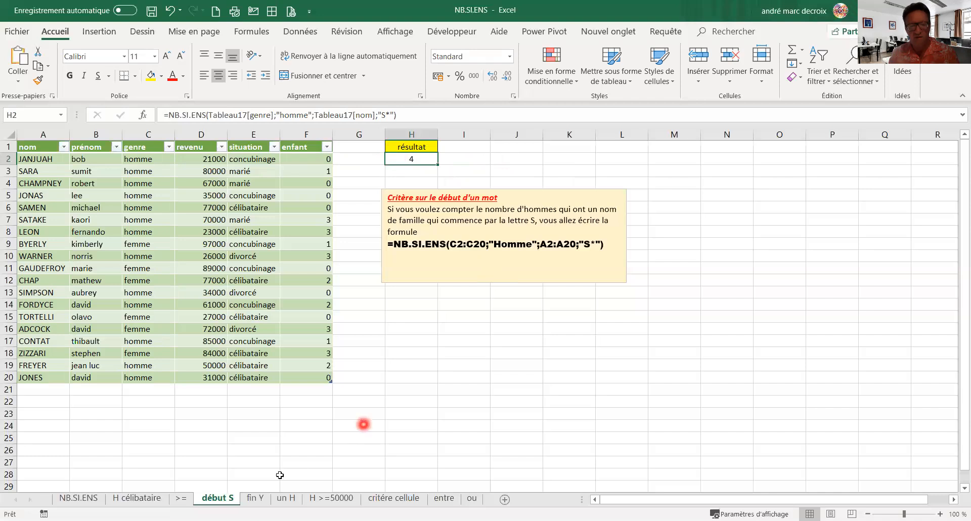
Open the "fin Y" sheet and replace the existing formula in cell H2 with the start of a new NB.SI.ENS formula
left_click(256, 500)
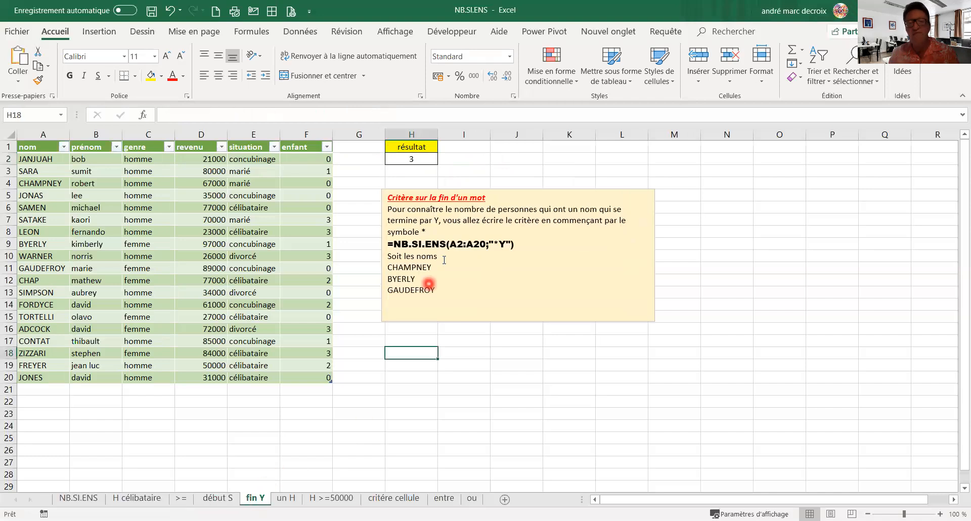
left_click(402, 160)
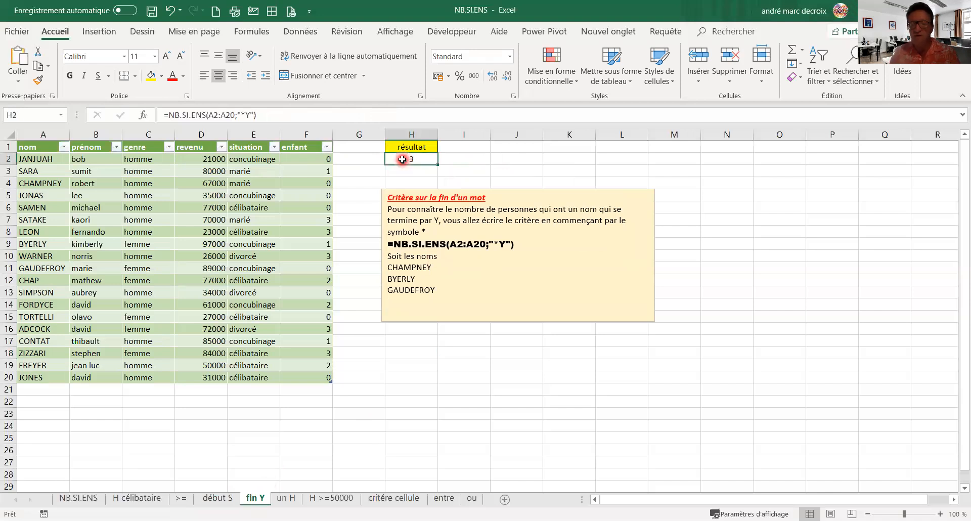
double_click(403, 159)
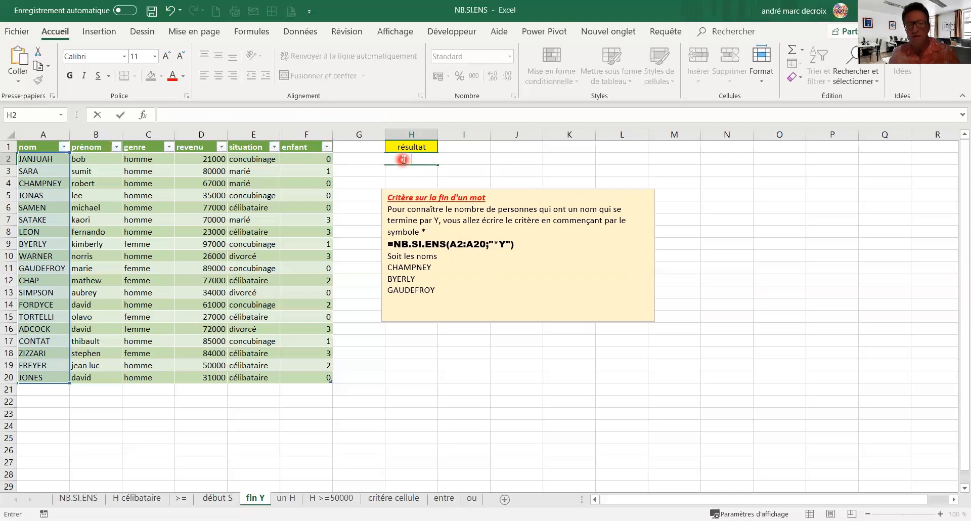
type("=")
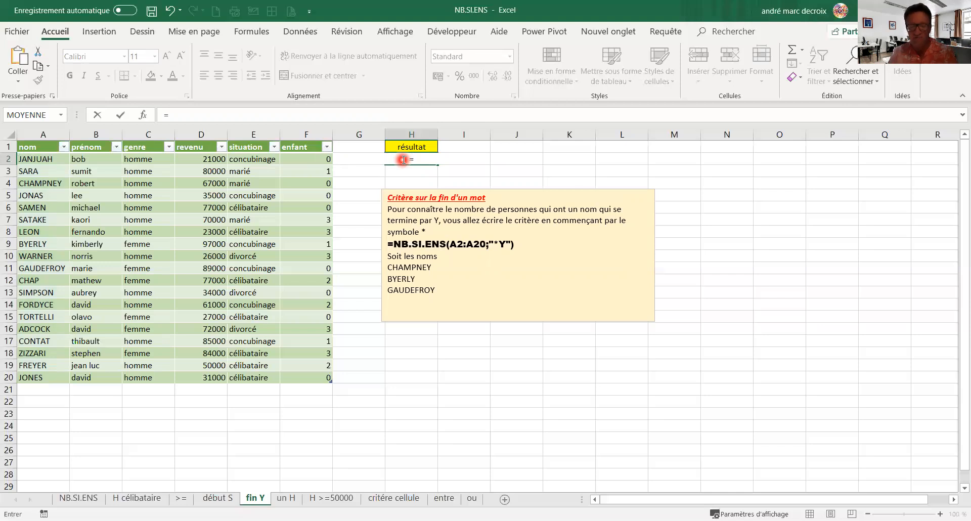
type("nb.s")
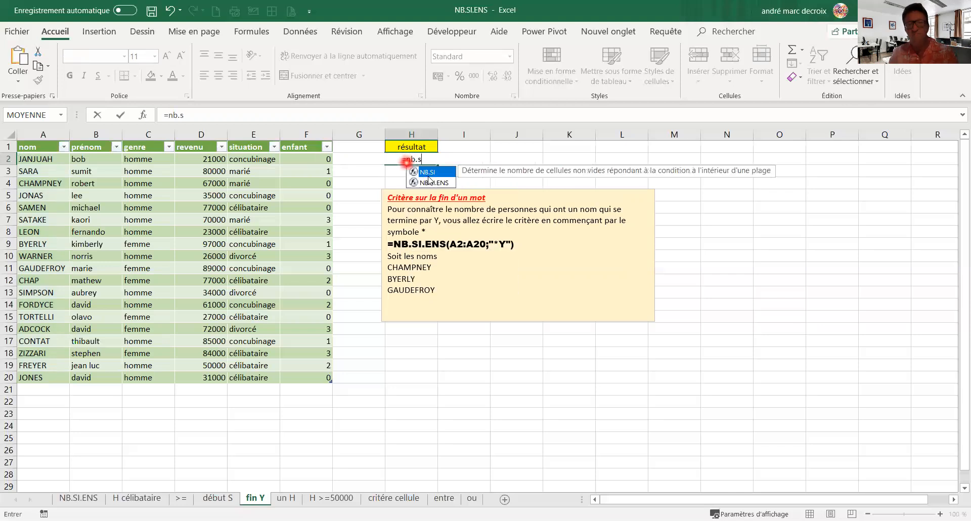
double_click(438, 184)
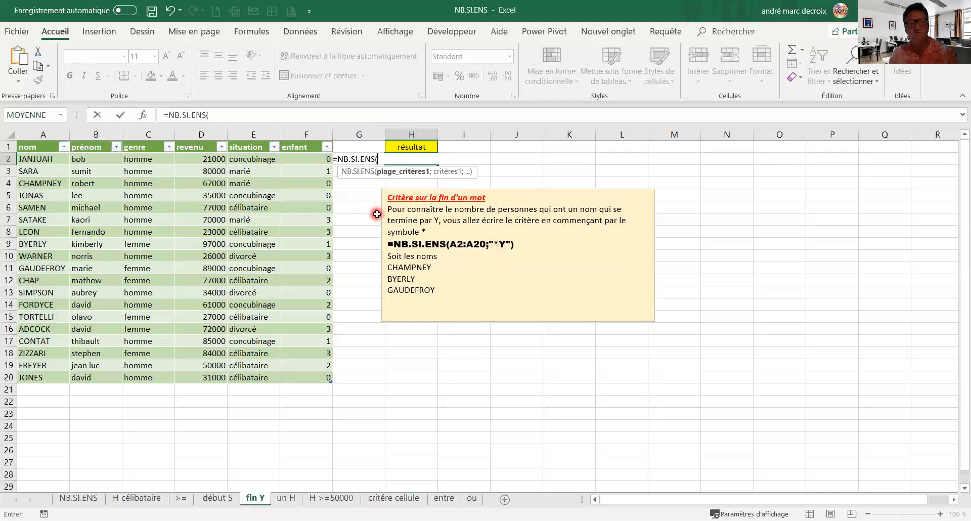
Complete the fin Y formula with the nom column A2:A20 as criteria range and "*Y" as its criterion
left_click(38, 158)
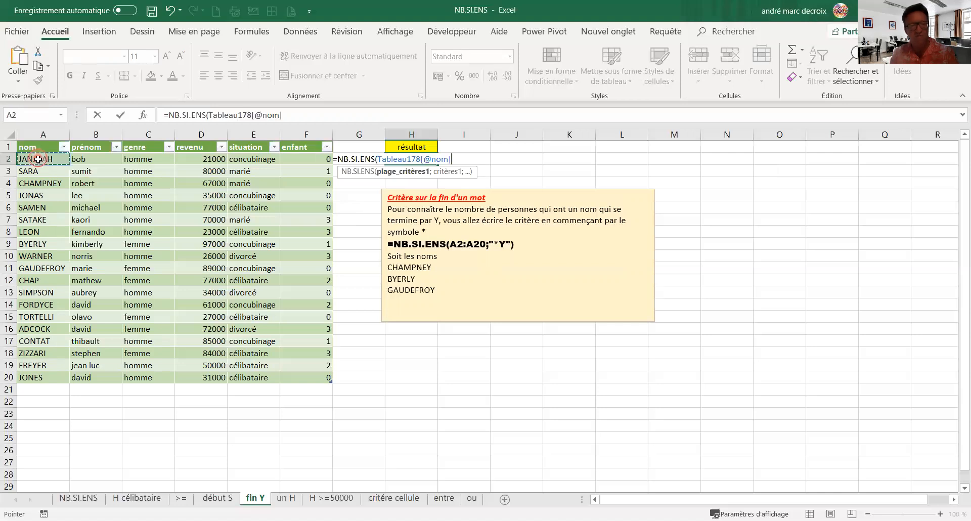
key("ctrl+shift+Down")
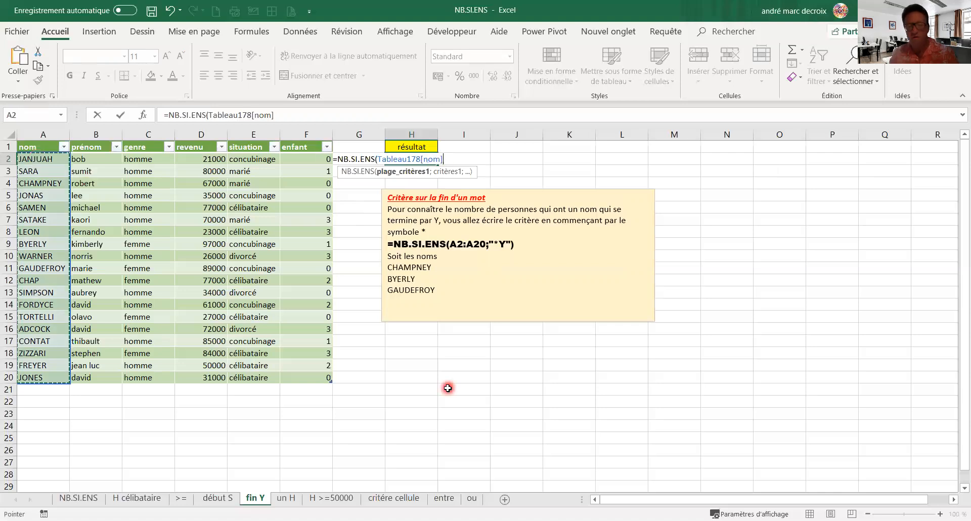
type(";")
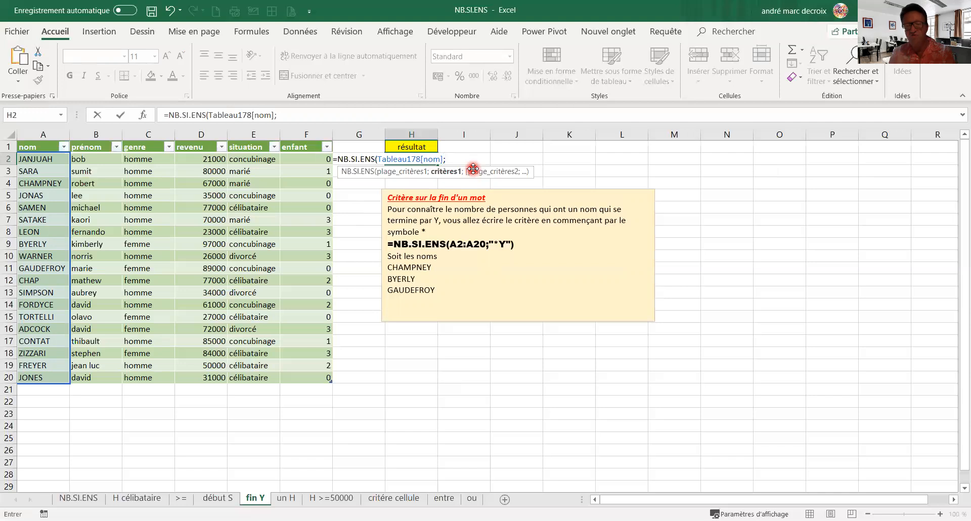
type("\"")
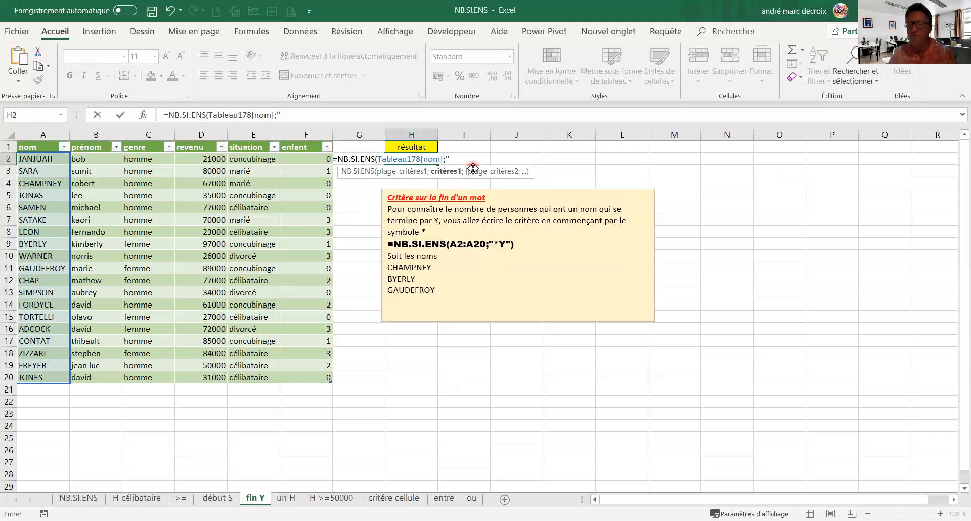
type("*")
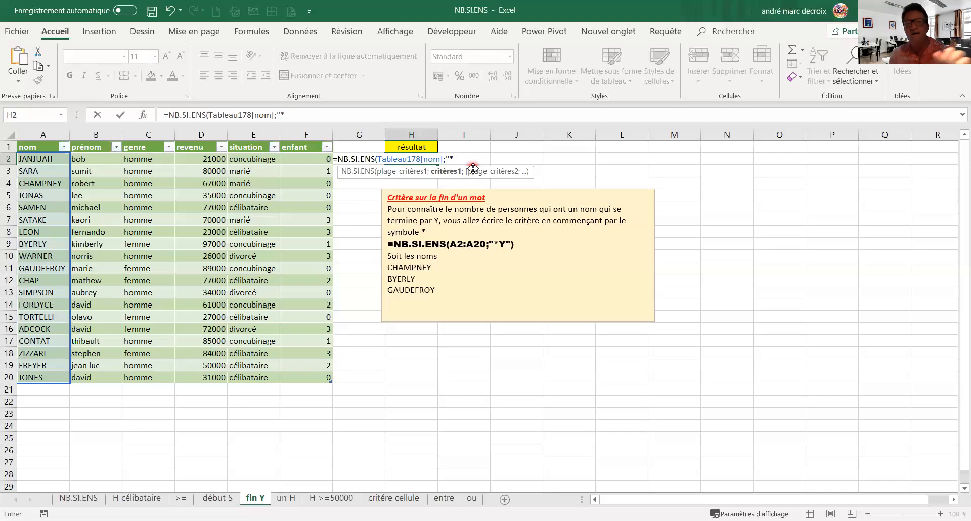
type("Y\")")
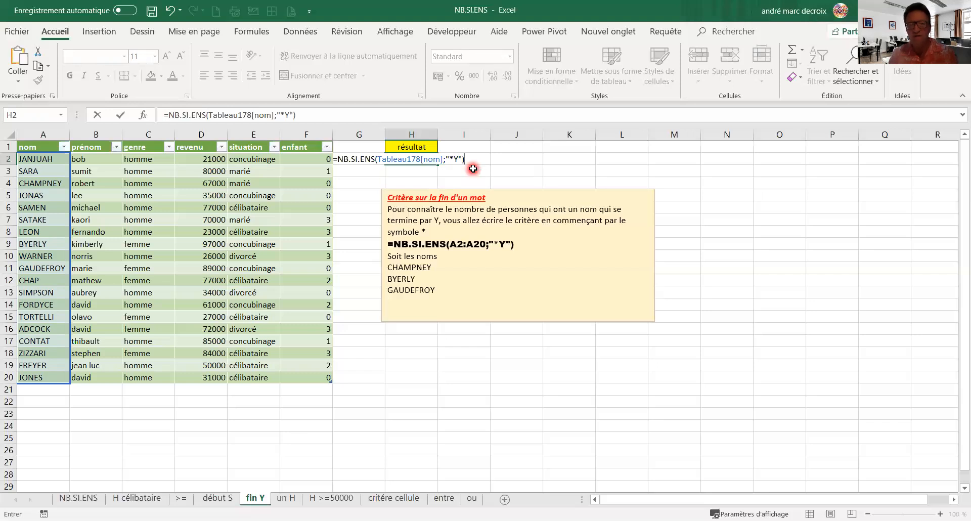
key("ctrl+Return")
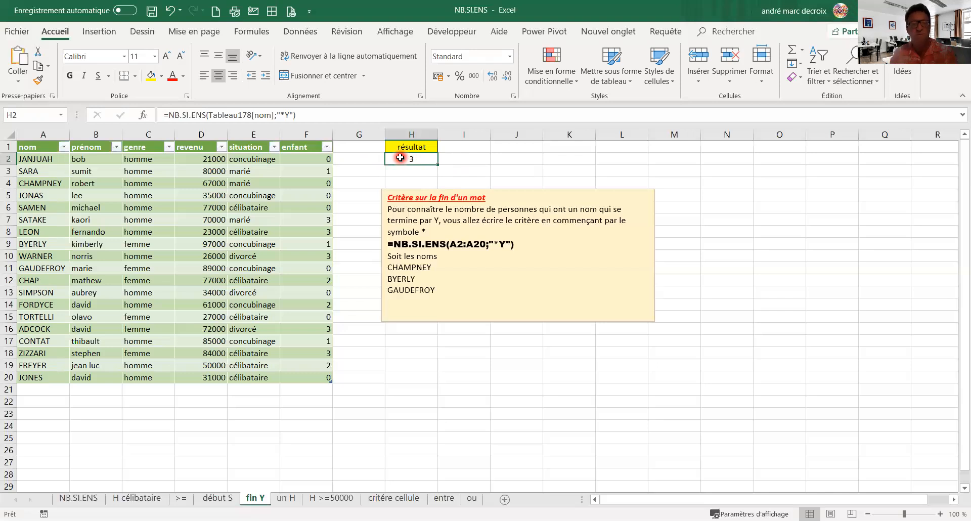
Open the "un H" sheet and clear the existing formula from cell H2 under the résultat header
left_click(282, 498)
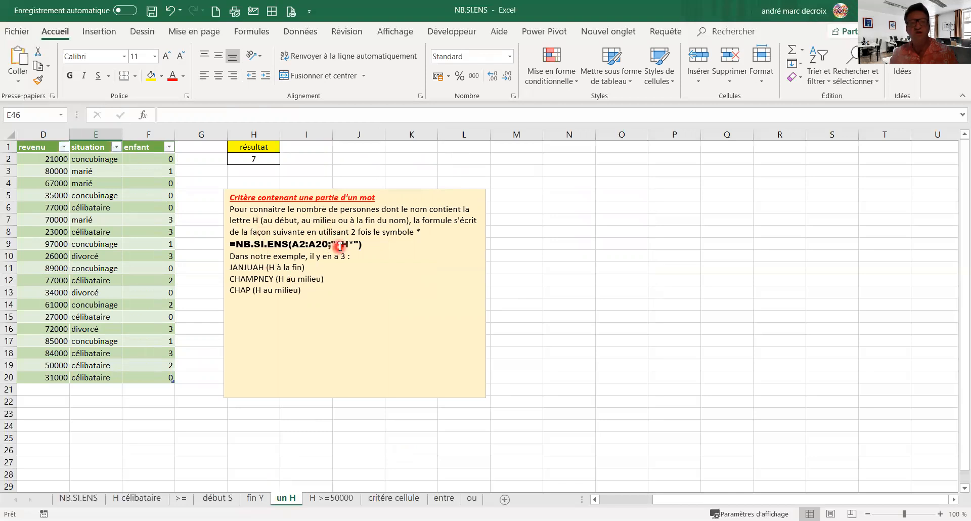
left_click(614, 501)
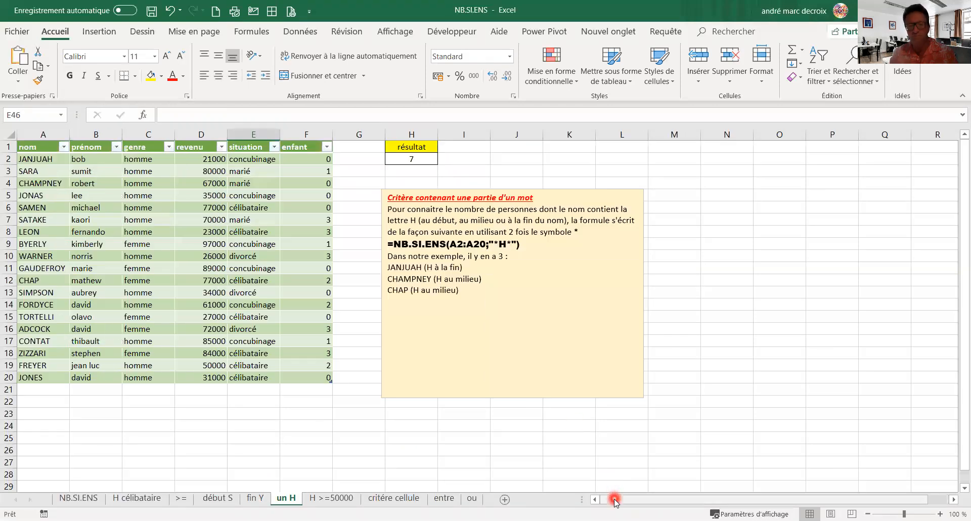
left_click(419, 156)
double_click(419, 157)
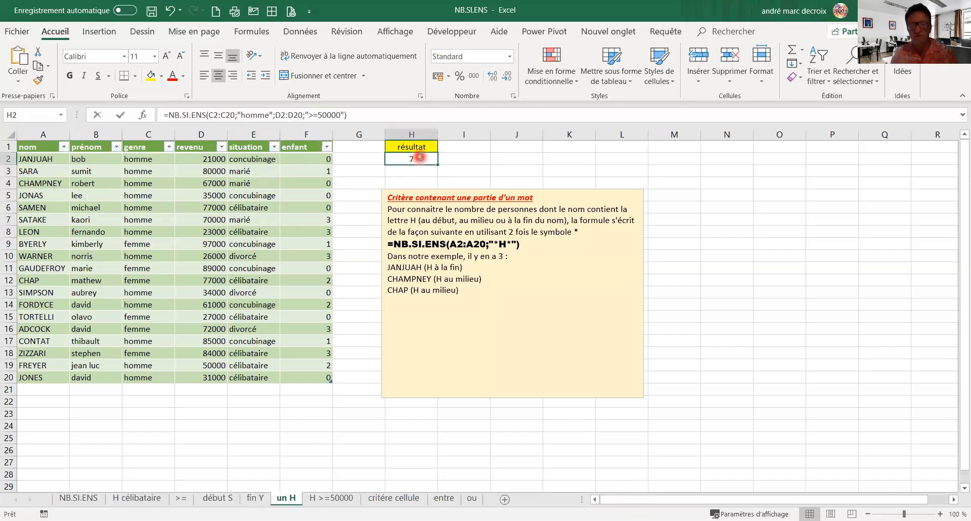
left_click(402, 173)
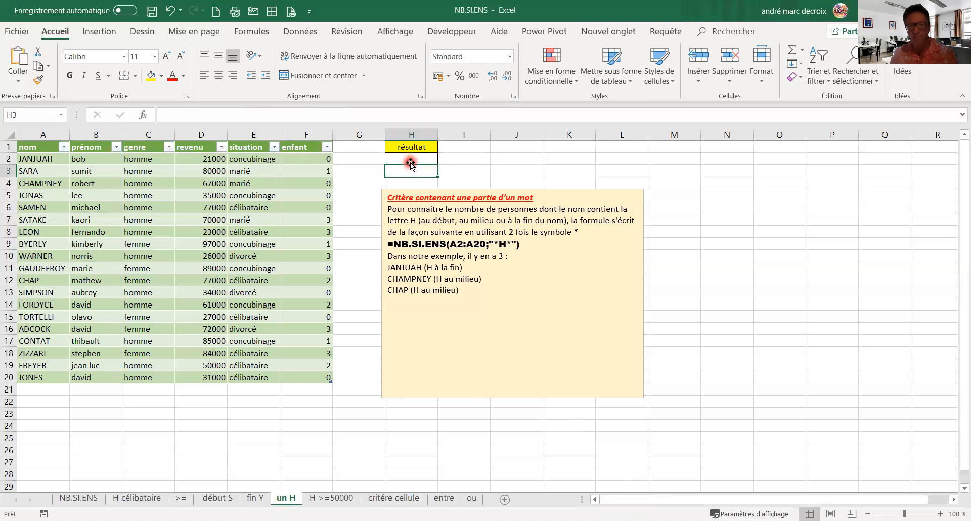
Start an NB.SI.ENS formula in cell H2 of the "un H" sheet
left_click(413, 158)
type("=")
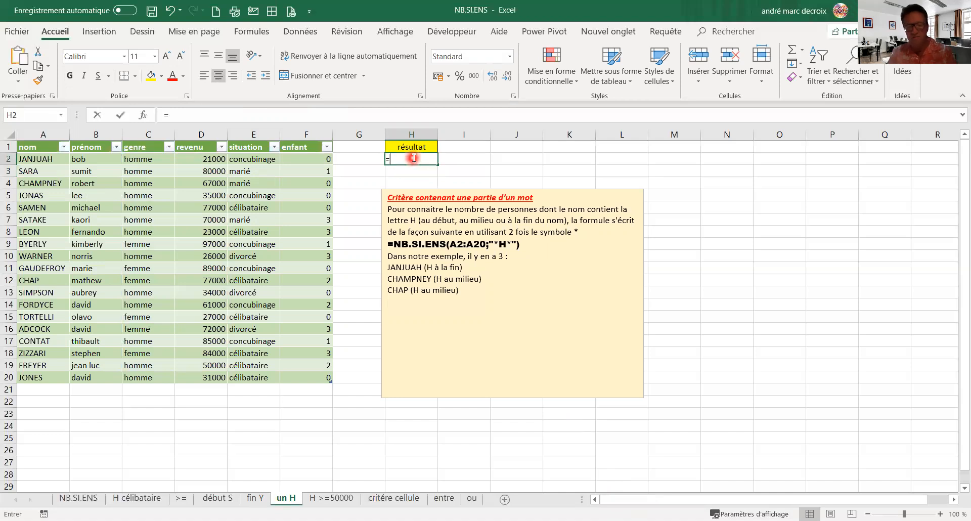
type("nv")
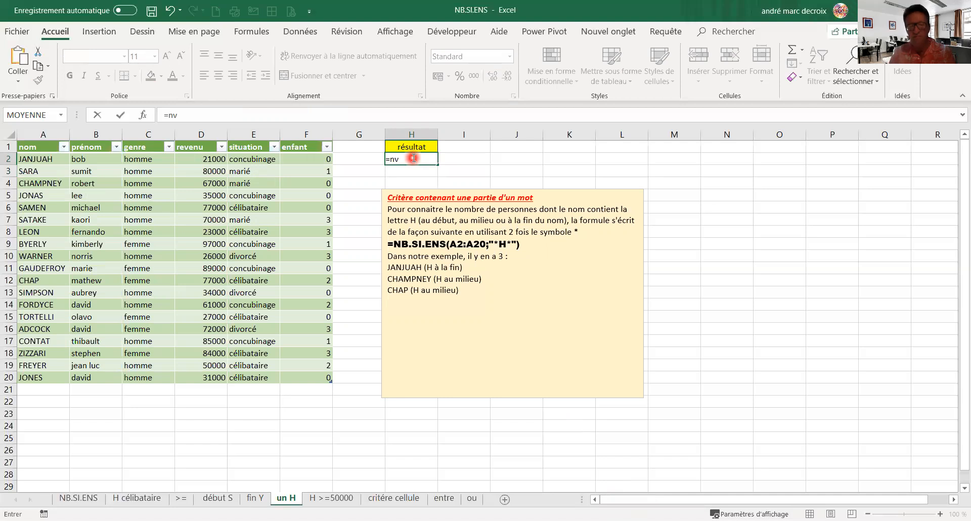
key("BackSpace")
type("b")
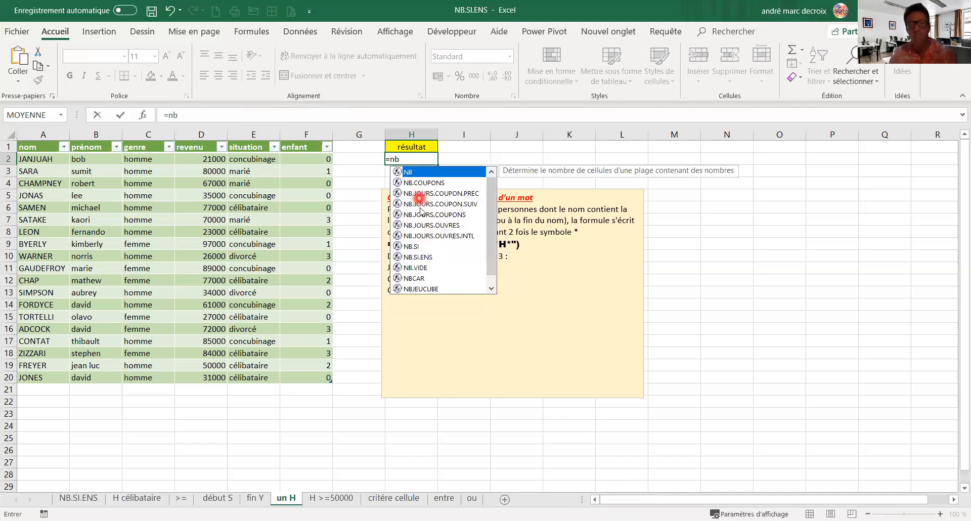
left_click(427, 258)
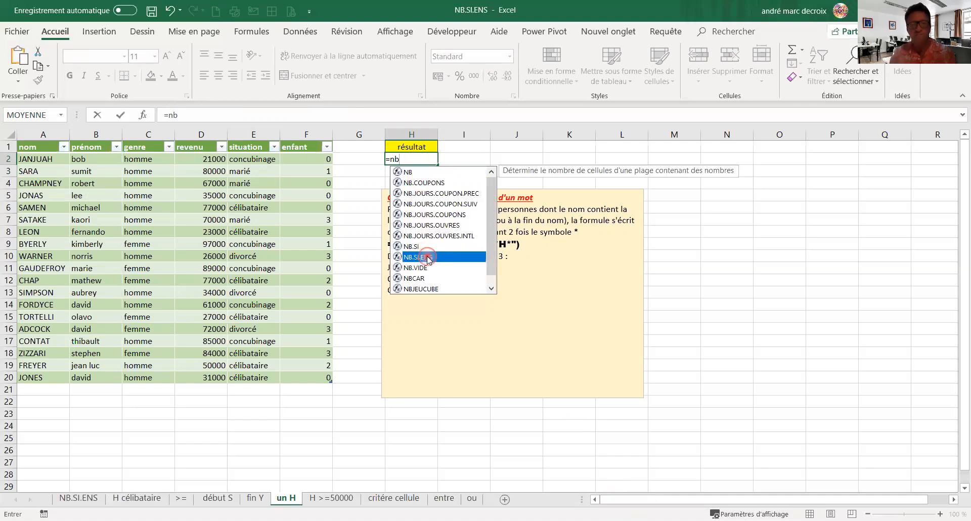
double_click(427, 257)
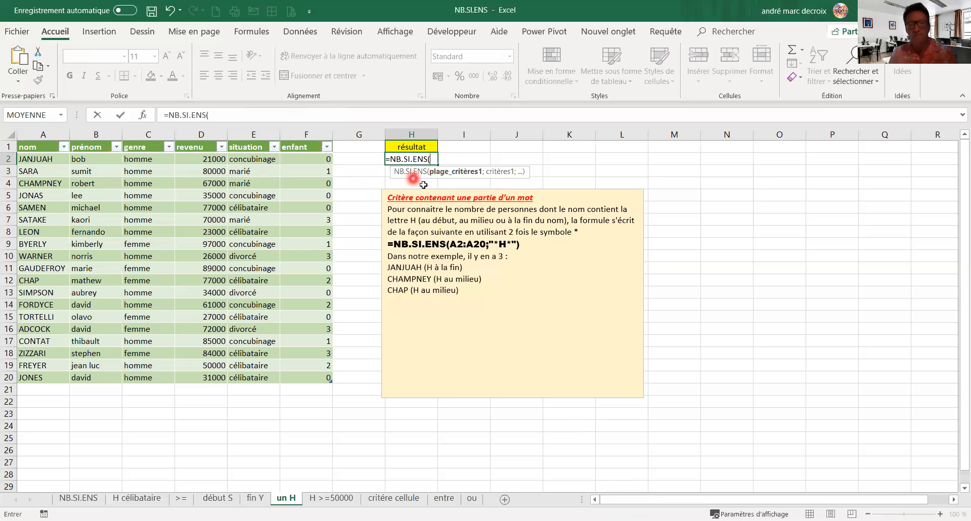
Set the nom column A2:A20 as the first criteria range of the H2 formula
left_click(29, 160)
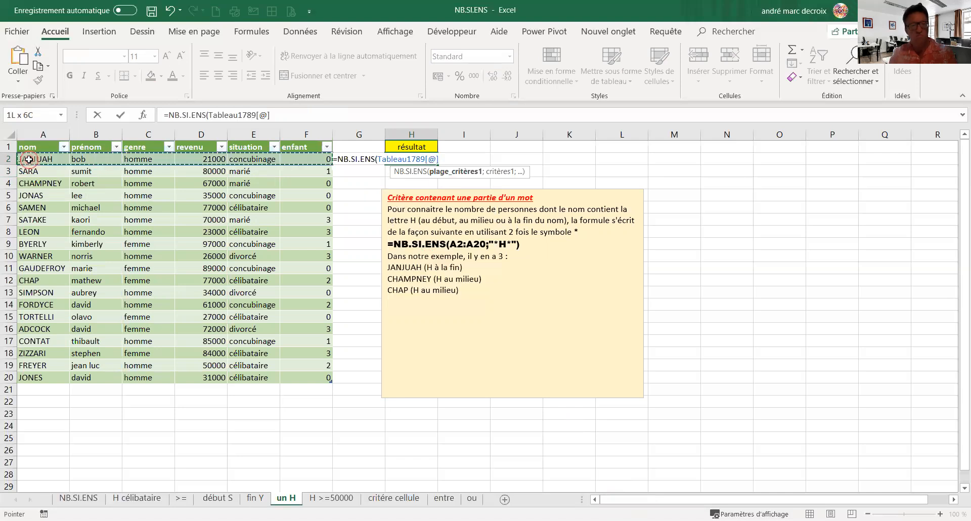
left_click(50, 218)
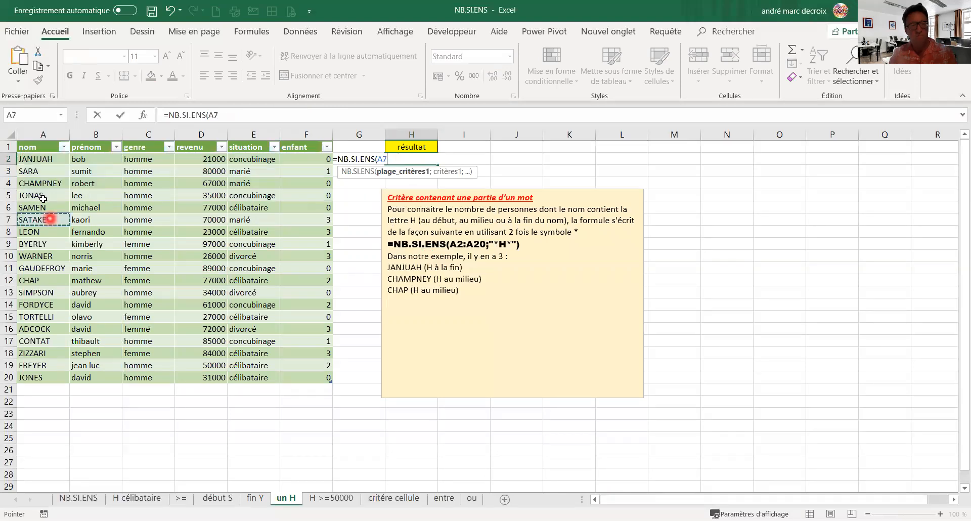
left_click(41, 161)
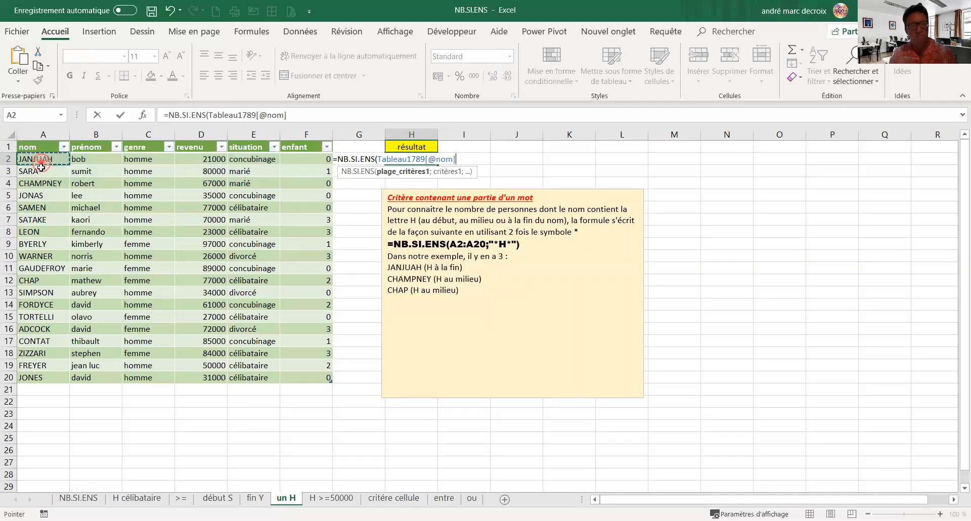
key("ctrl+shift+Down")
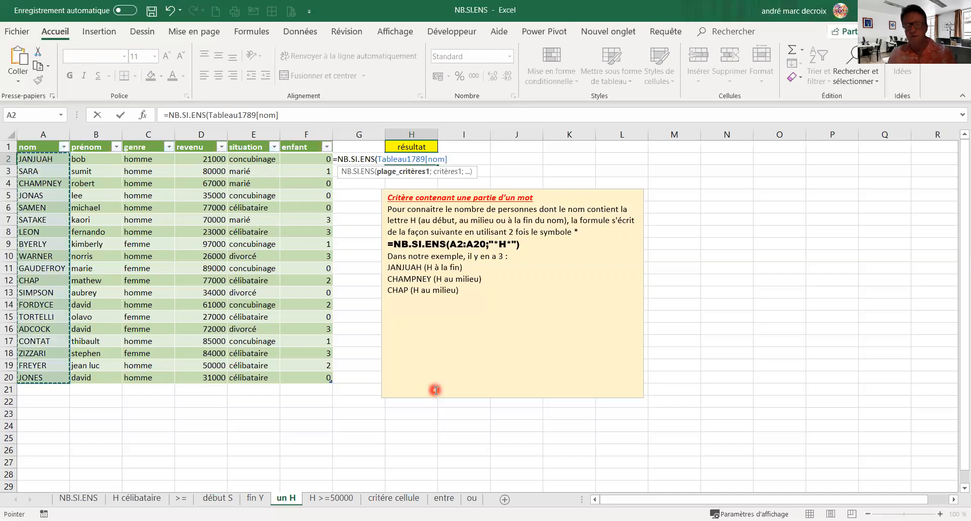
type(";")
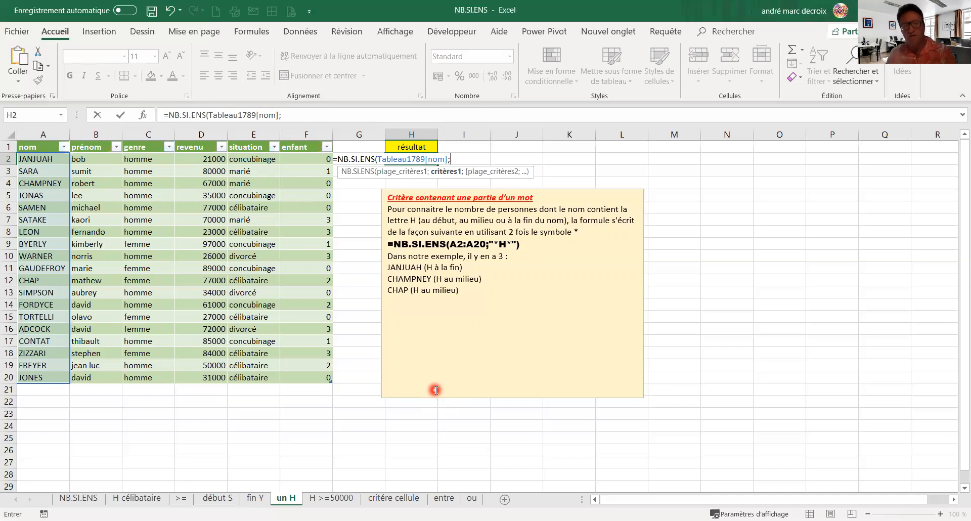
Complete the H2 formula with "*H*" as the criterion and validate it, keeping H2 selected
type("\"")
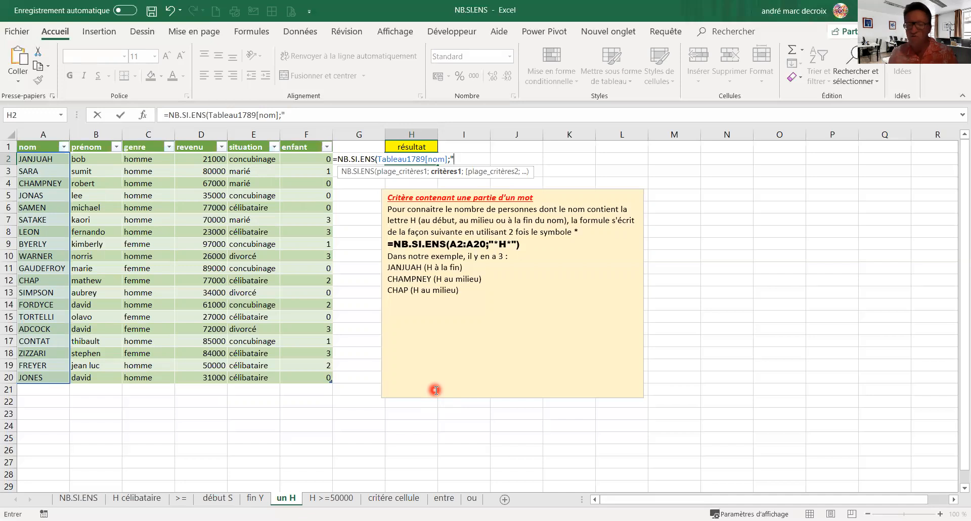
type("*")
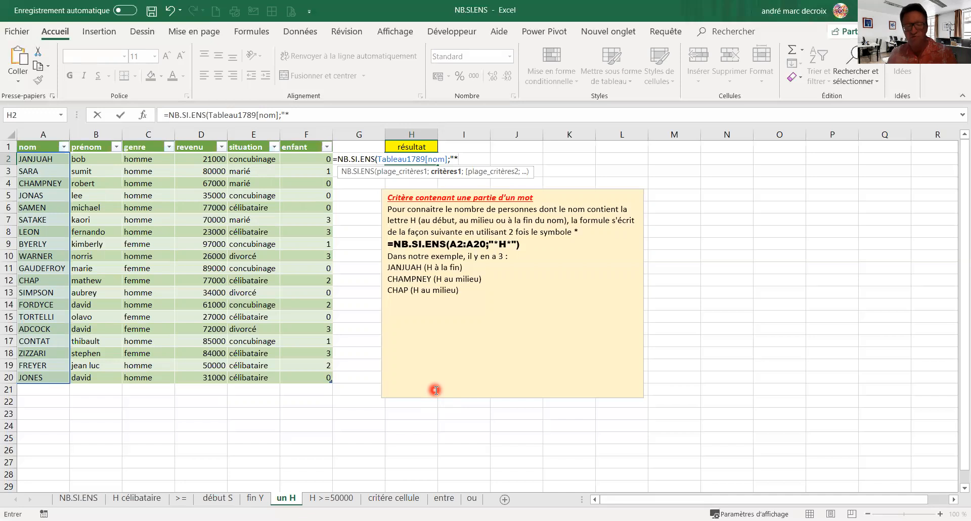
type("H")
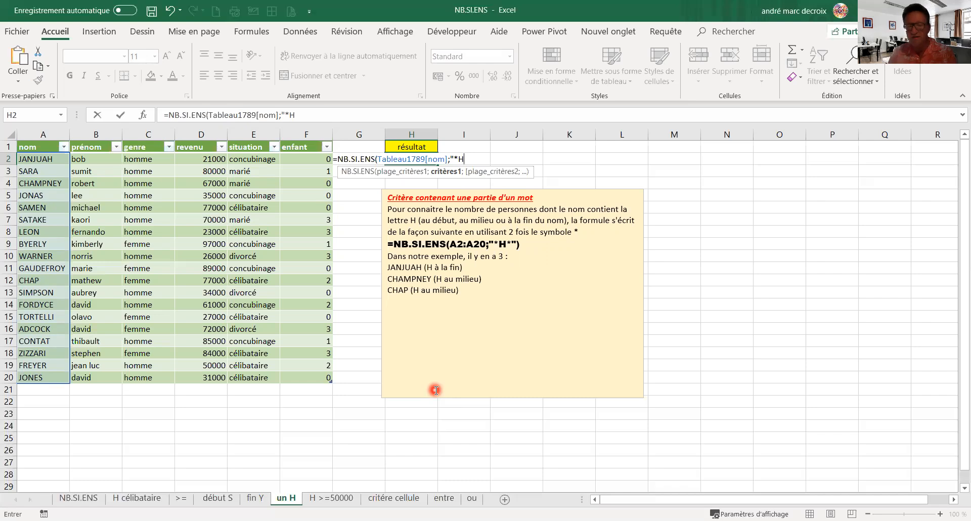
type("*")
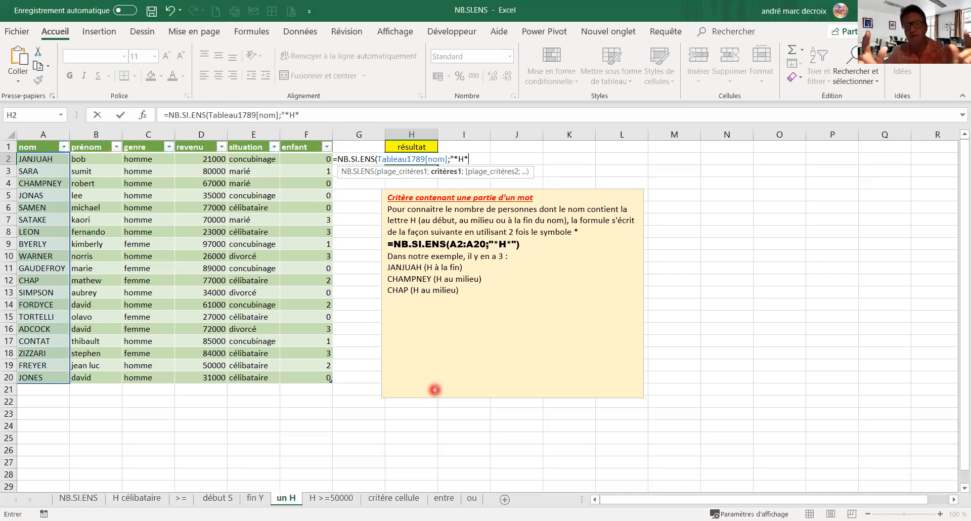
type("\"")
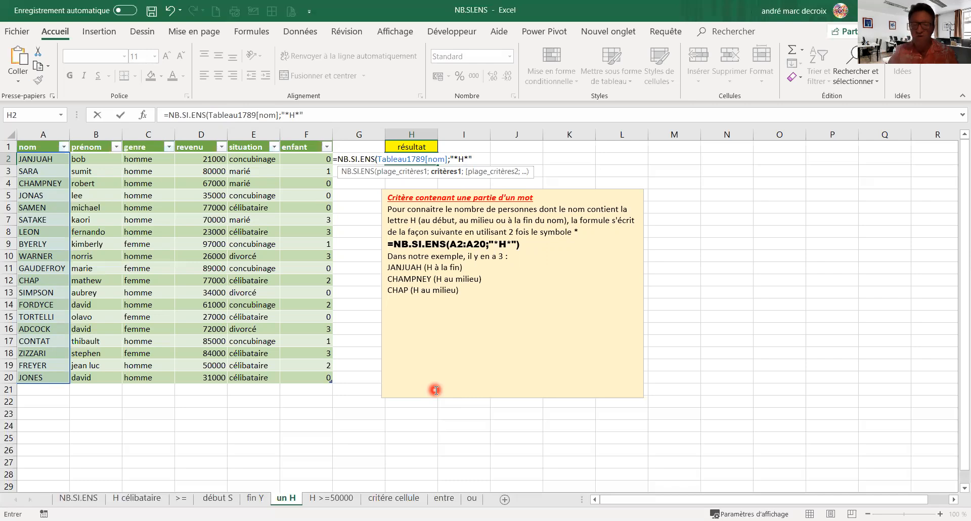
type(")")
key("ctrl+Return")
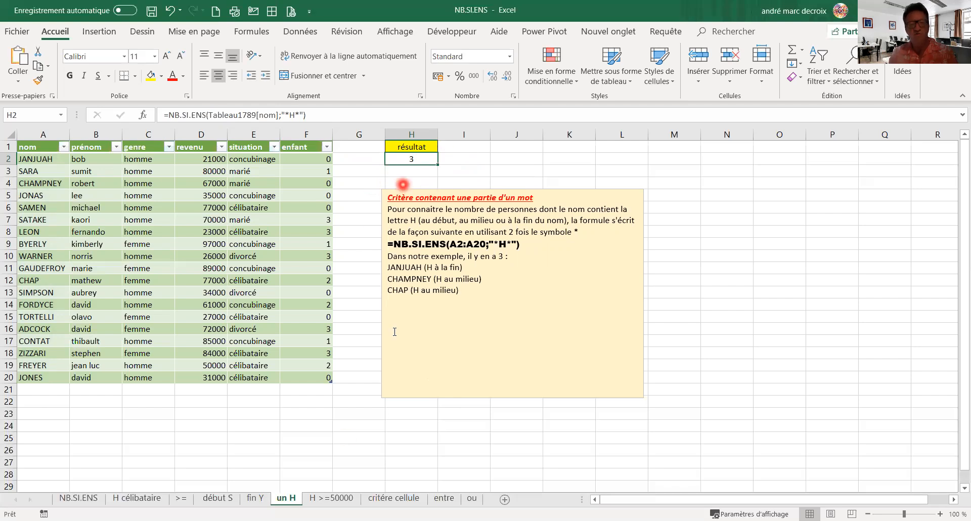
Open the "H >=50000" sheet and clear the existing homme and femme formulas from cells I3 and I2
left_click(333, 498)
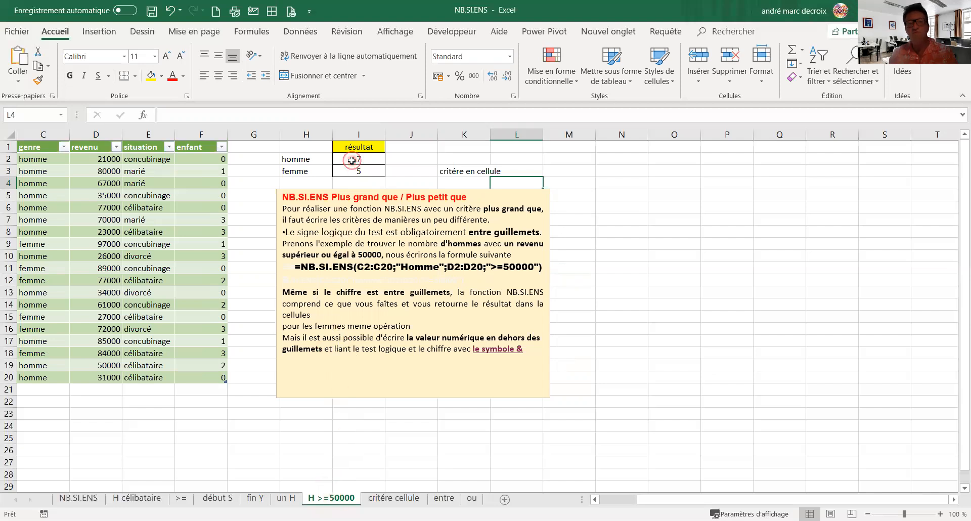
left_click(351, 161)
left_click(351, 171)
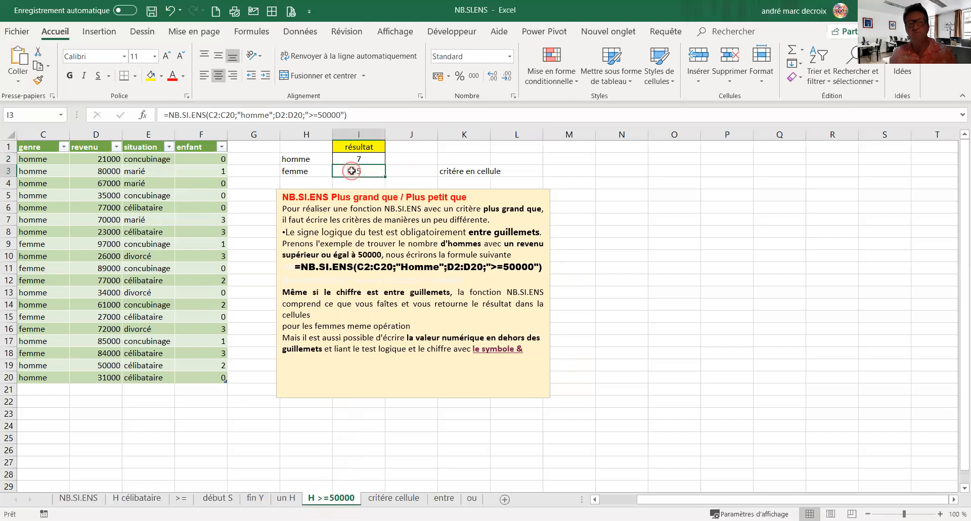
double_click(351, 170)
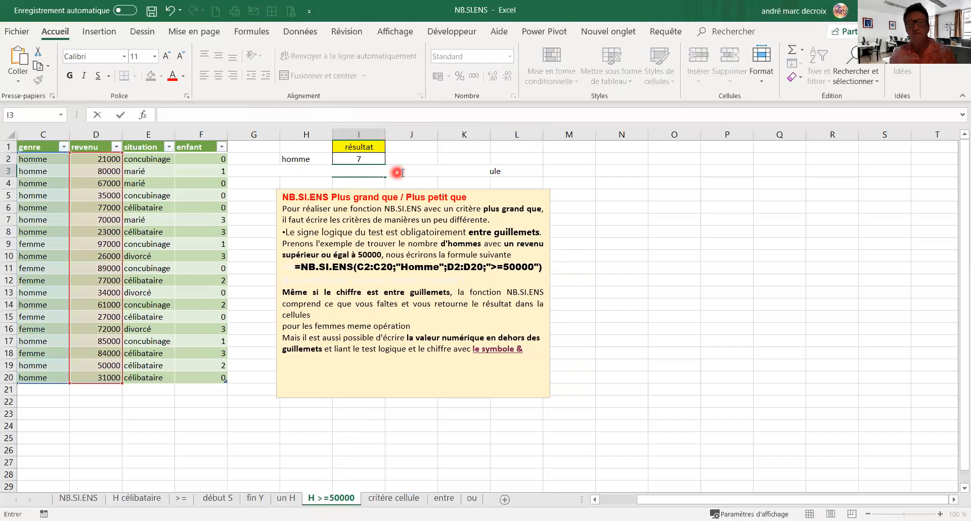
key("F2")
left_click(359, 161)
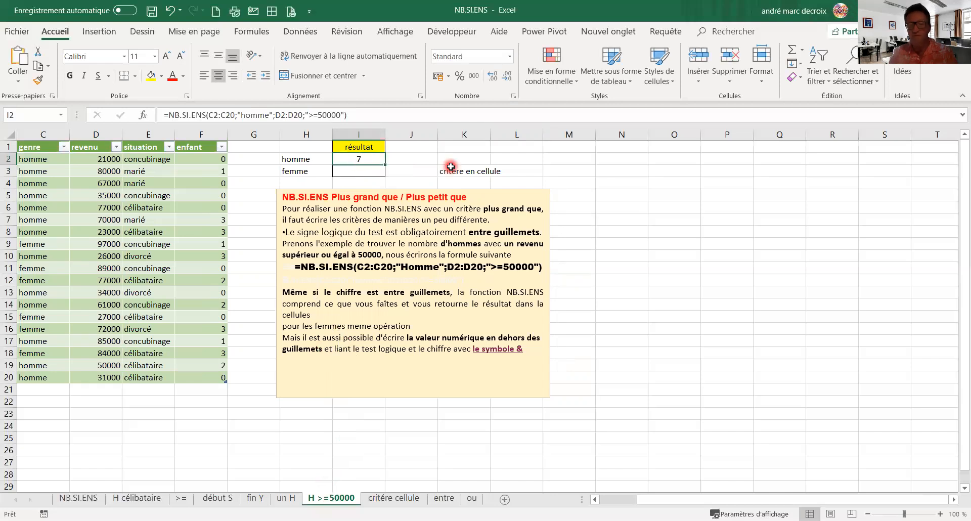
key("BackSpace")
left_click(407, 162)
key("F2")
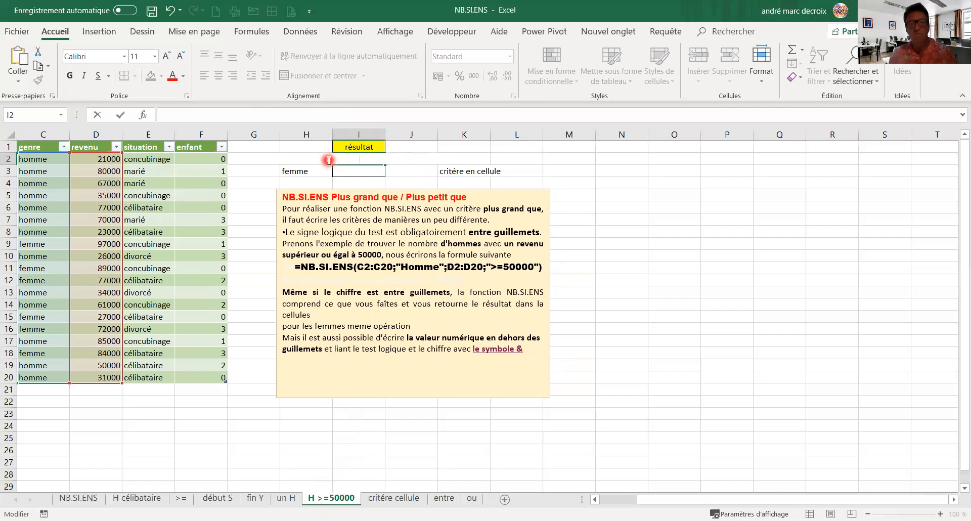
Begin an NB.SI.ENS formula in I2 with the genre column C2:C20 as first criteria range and "homme" as its criterion
type("=")
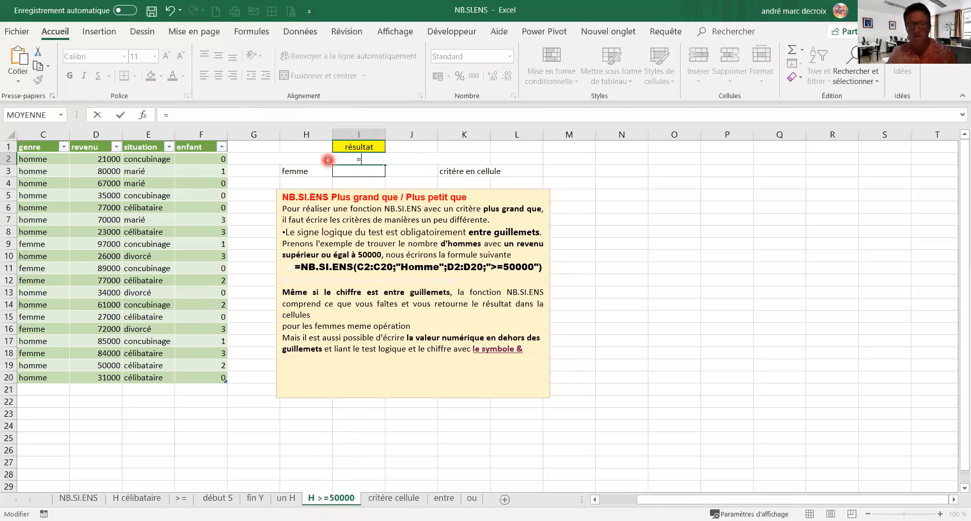
type("nb")
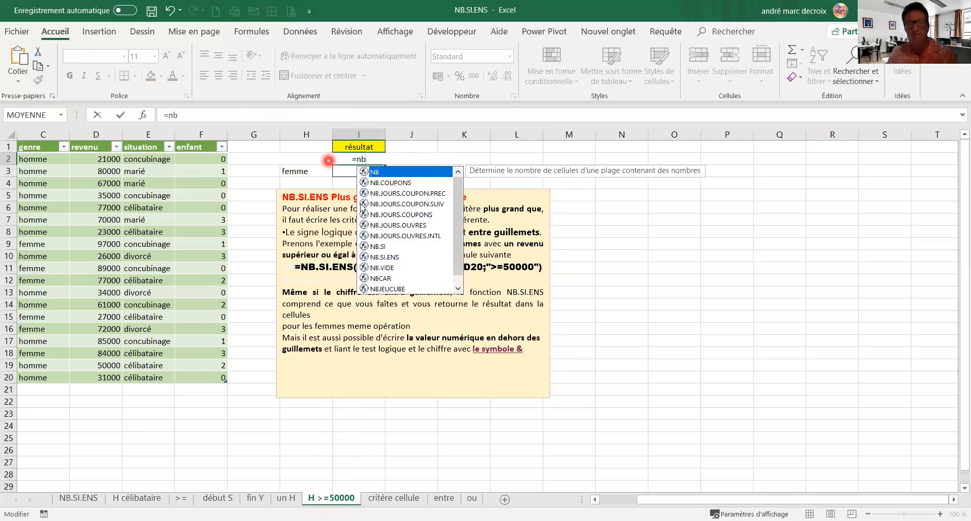
double_click(395, 259)
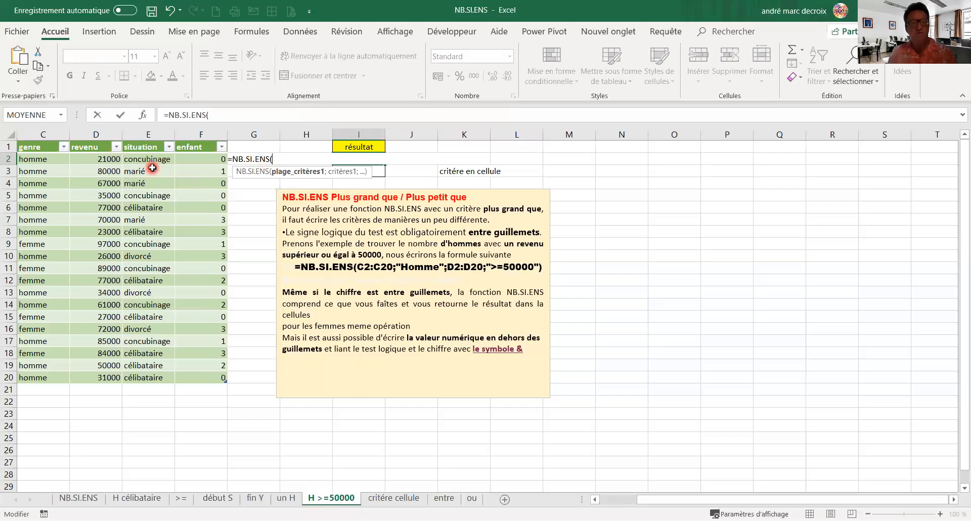
left_click(46, 160)
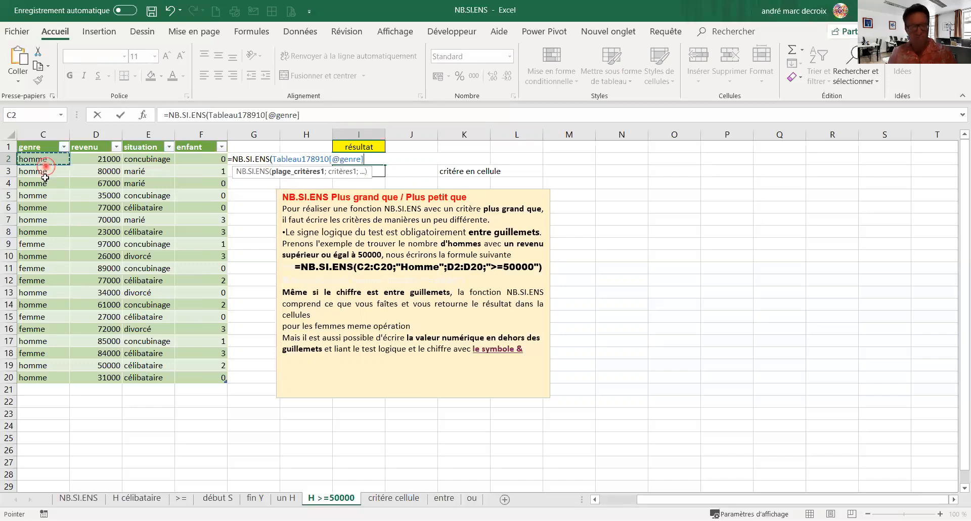
left_click_drag(45, 177, 38, 376)
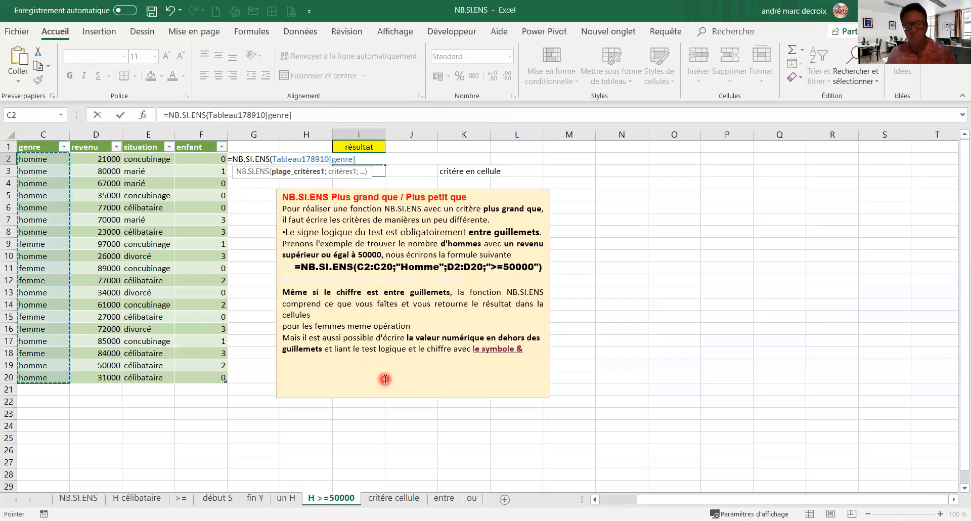
type(";")
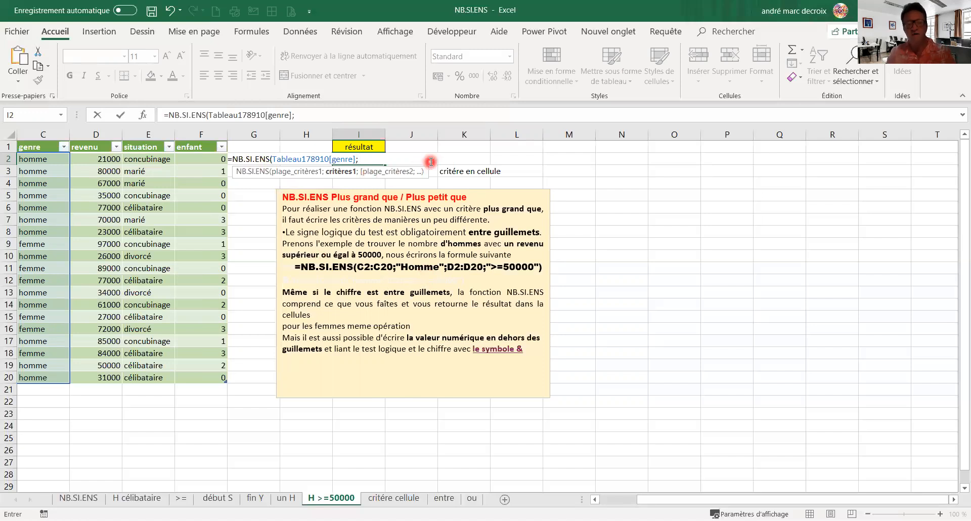
type("\"homme\"")
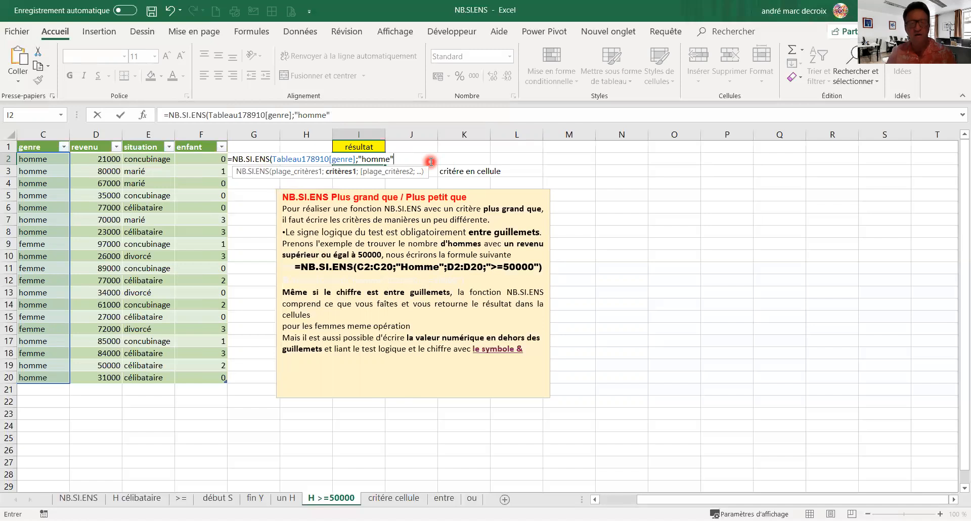
Add the revenu column D2:D20 as second criteria range with >=50000, unquoted, as its criterion, and try to validate the I2 formula
type(";")
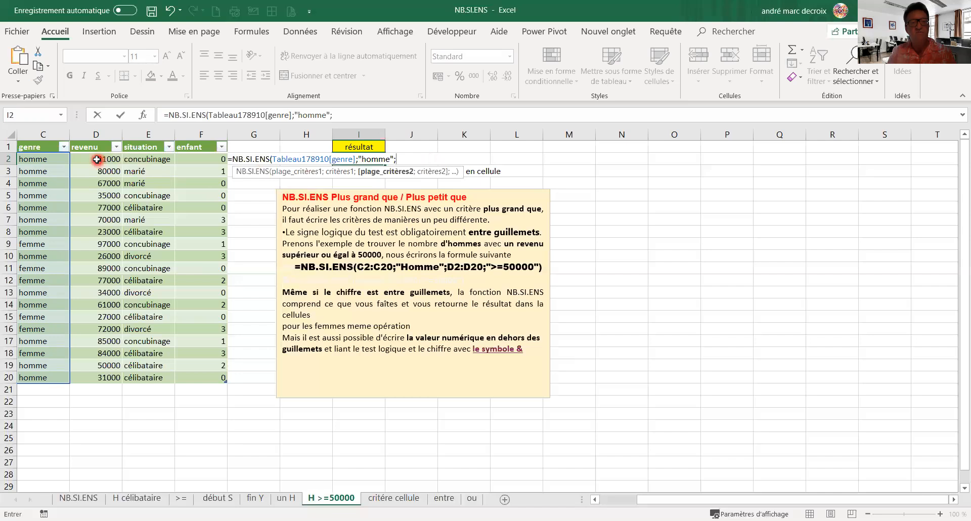
left_click(97, 160)
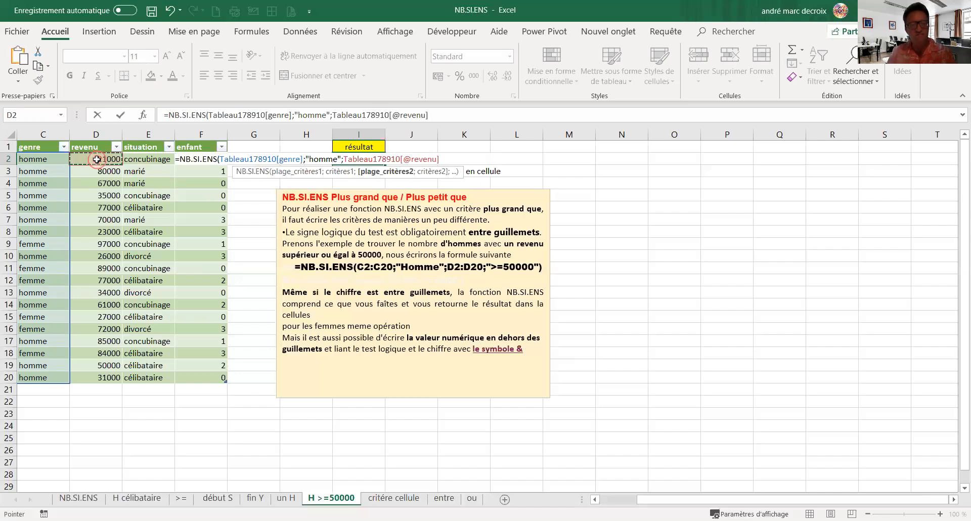
key("ctrl+shift+Down")
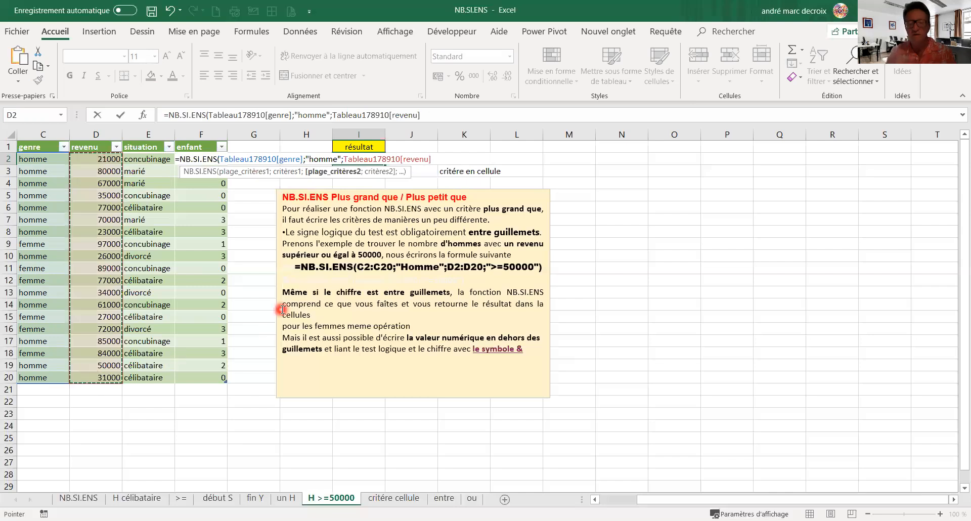
type(";")
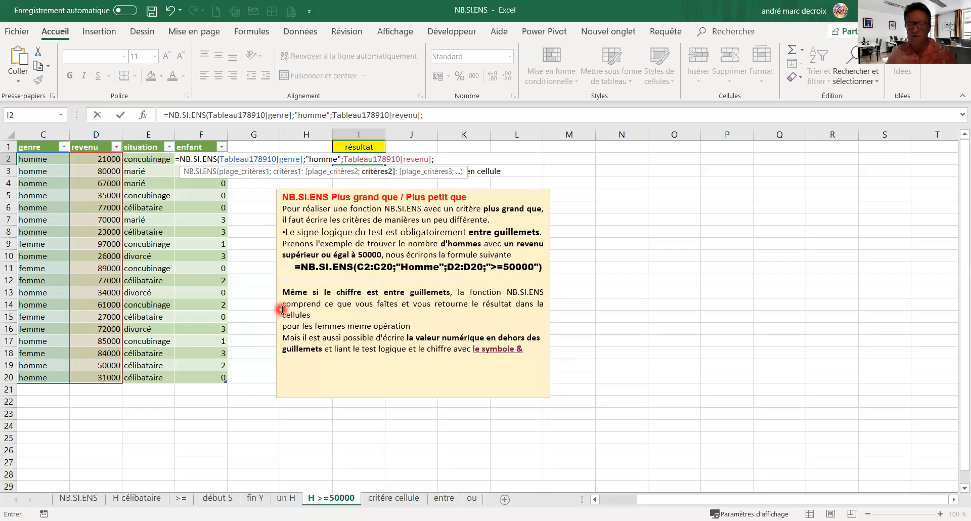
type(">=")
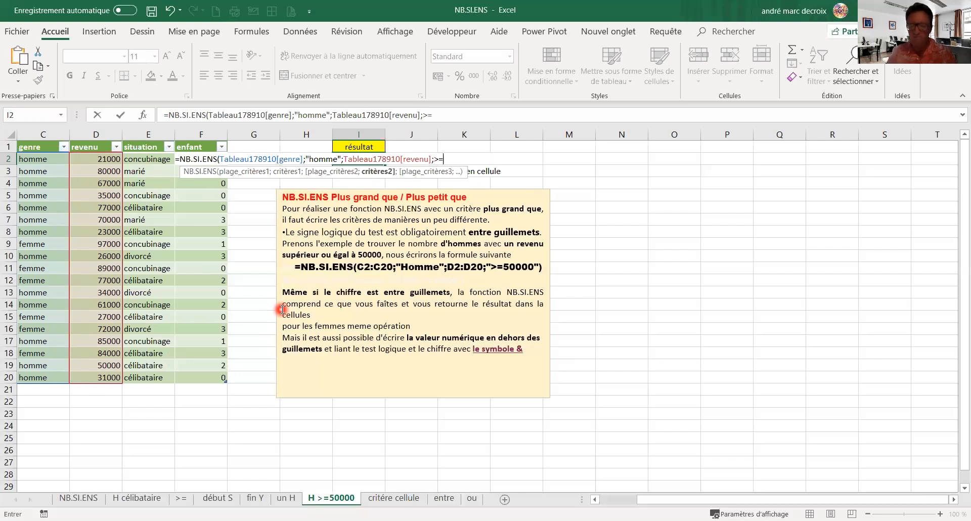
type("50000")
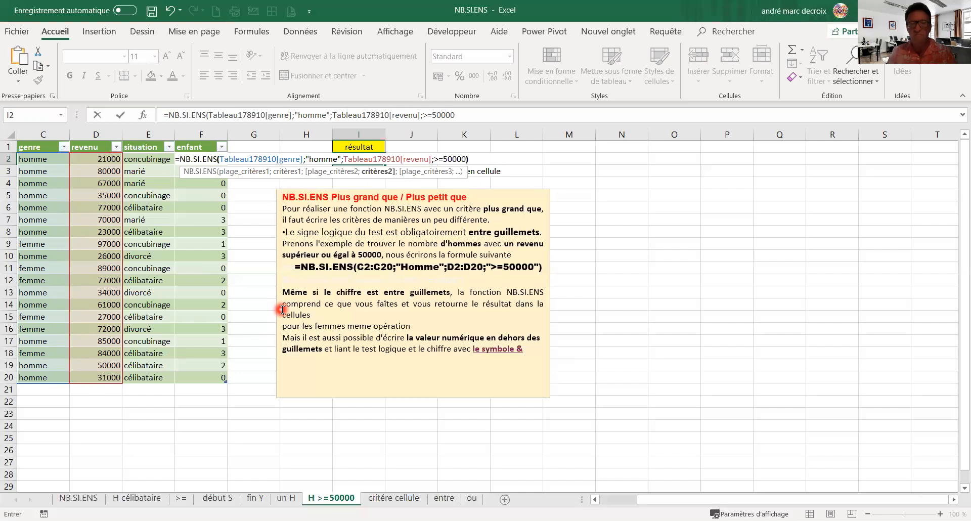
type(")")
key("Return")
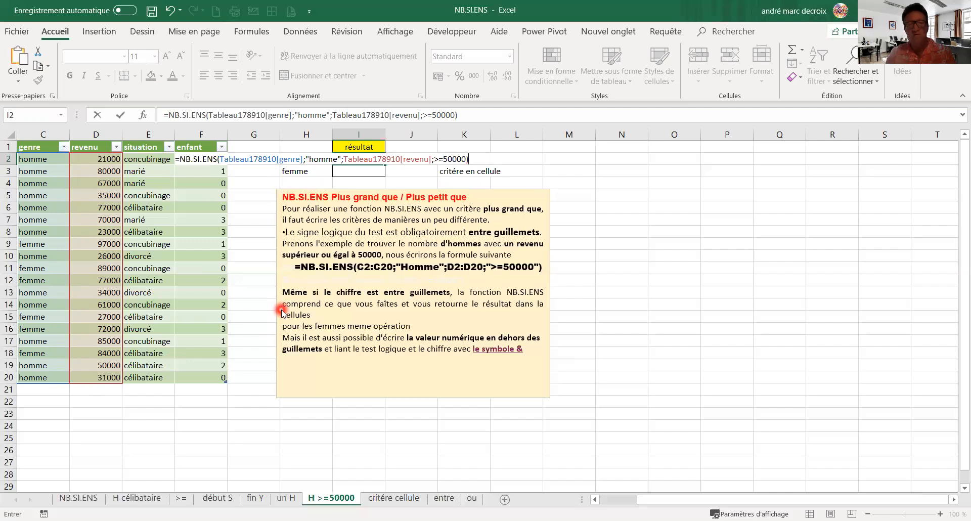
Try to validate the I2 formula with its unquoted >=50000 criterion, dismissing each error alert
key("Return")
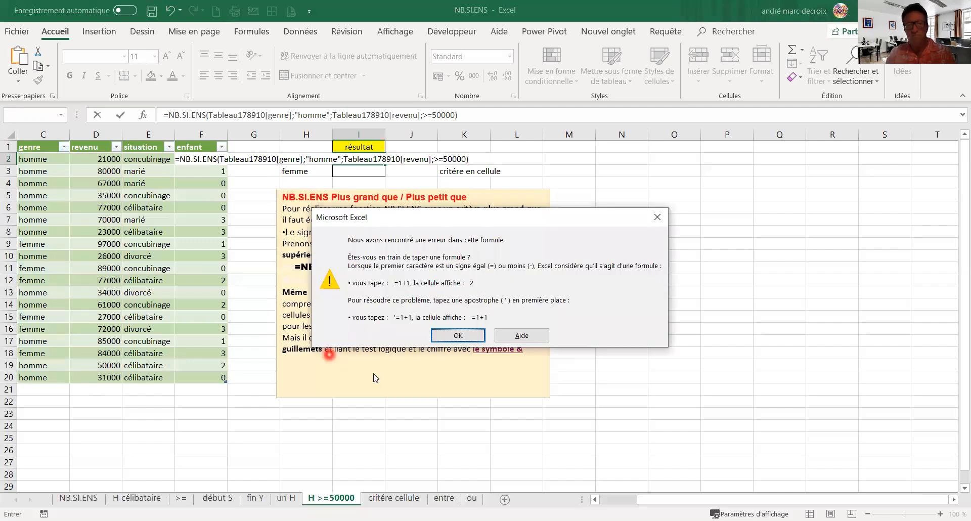
left_click(441, 337)
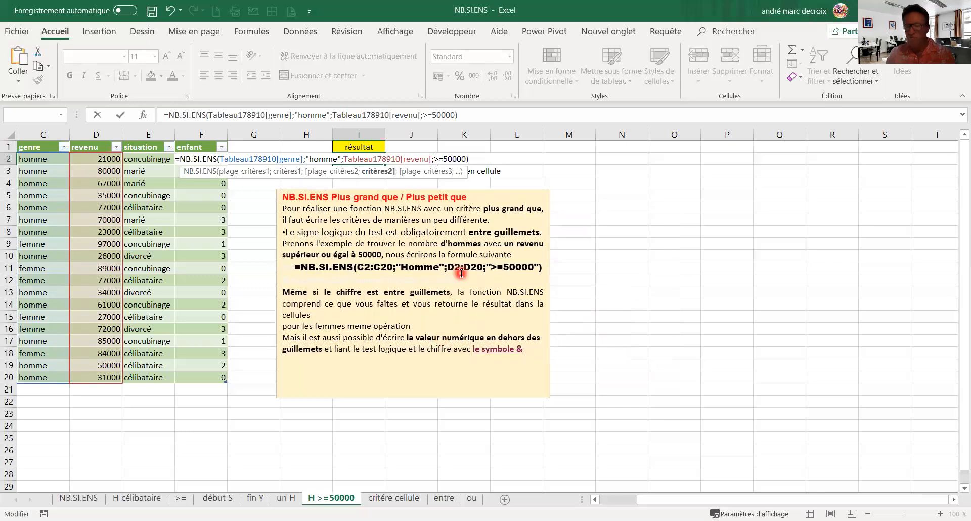
key("Return")
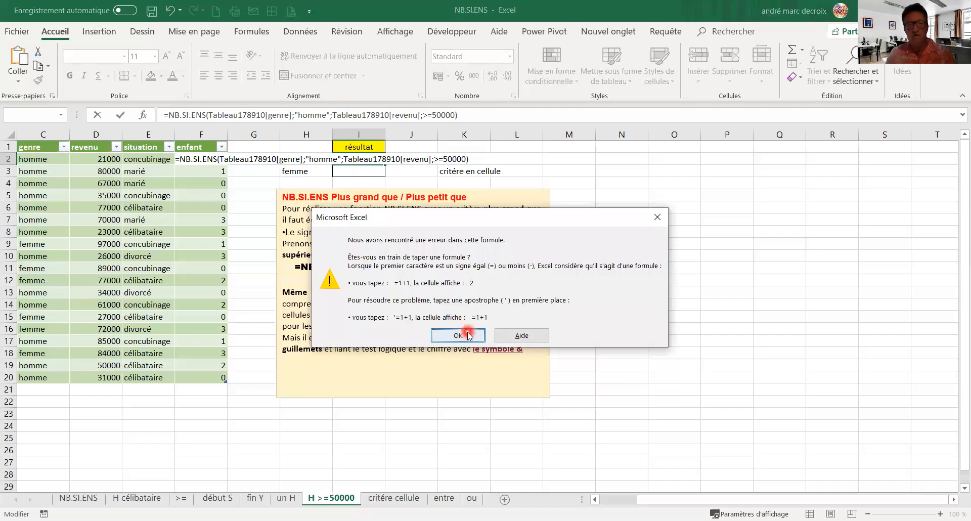
left_click(458, 335)
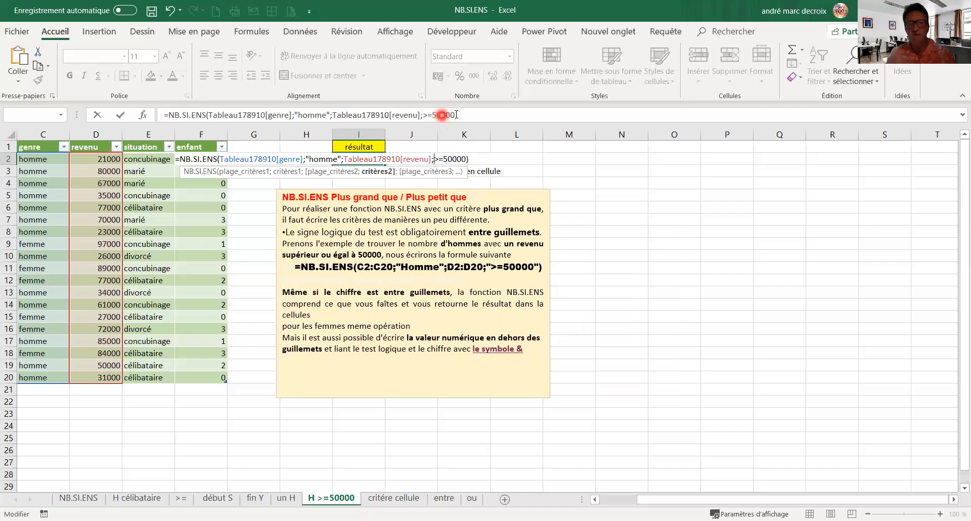
key("Return")
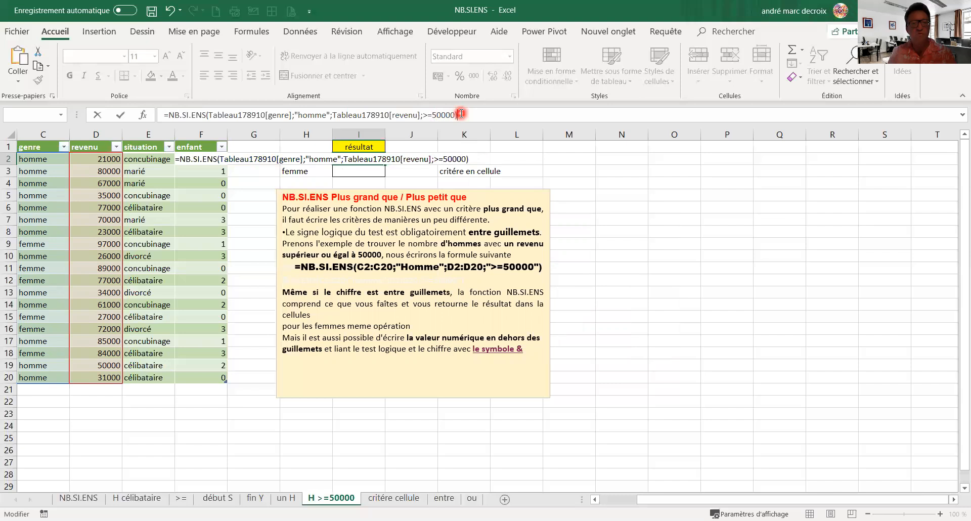
Remove every argument from the I2 formula, keeping only =NB.SI.ENS( as its start
left_click_drag(459, 115, 208, 115)
key("Delete")
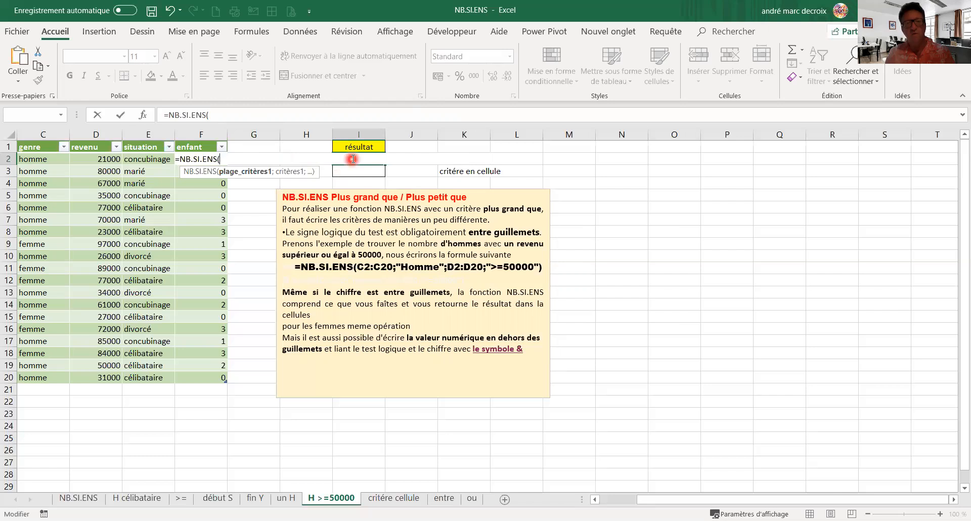
type("=")
key("BackSpace")
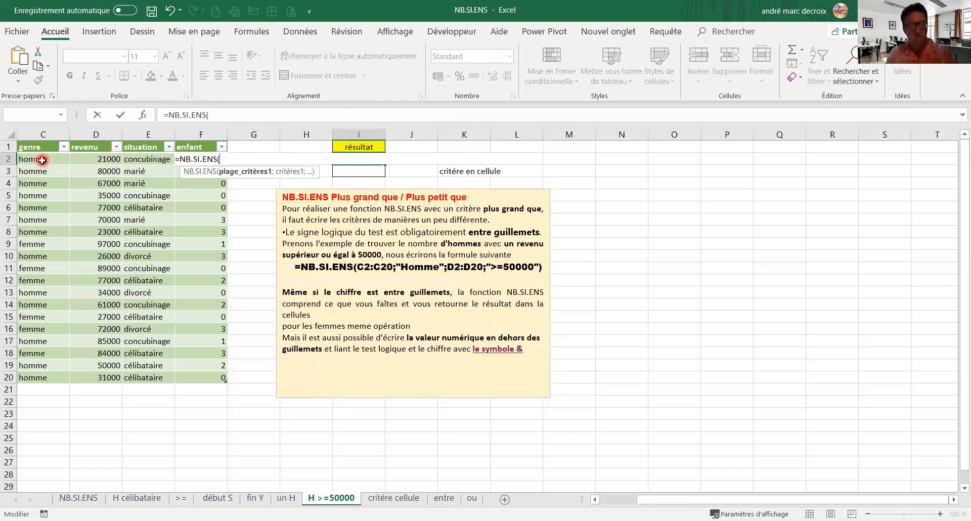
Enter the genre column C2:C20 as the first criteria range in I2, with "homme" as its criterion
left_click_drag(42, 160, 58, 378)
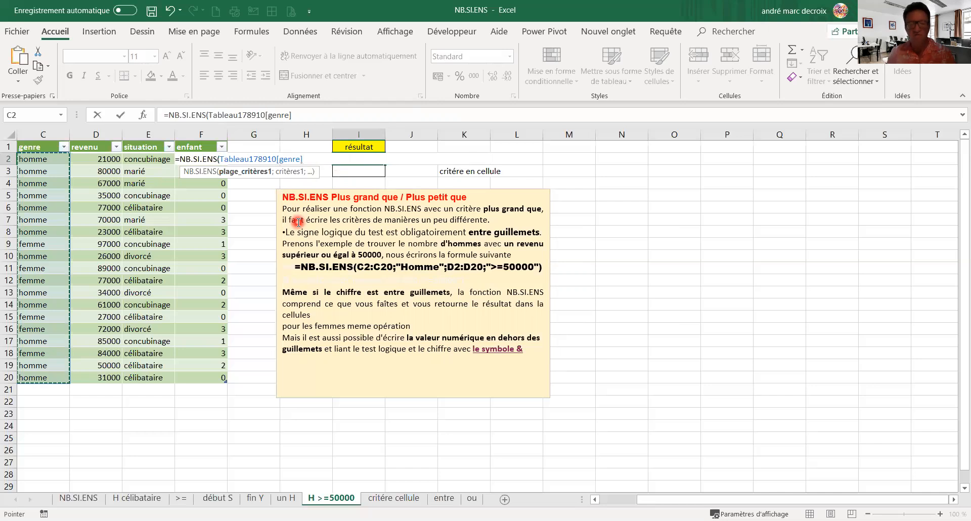
type(";")
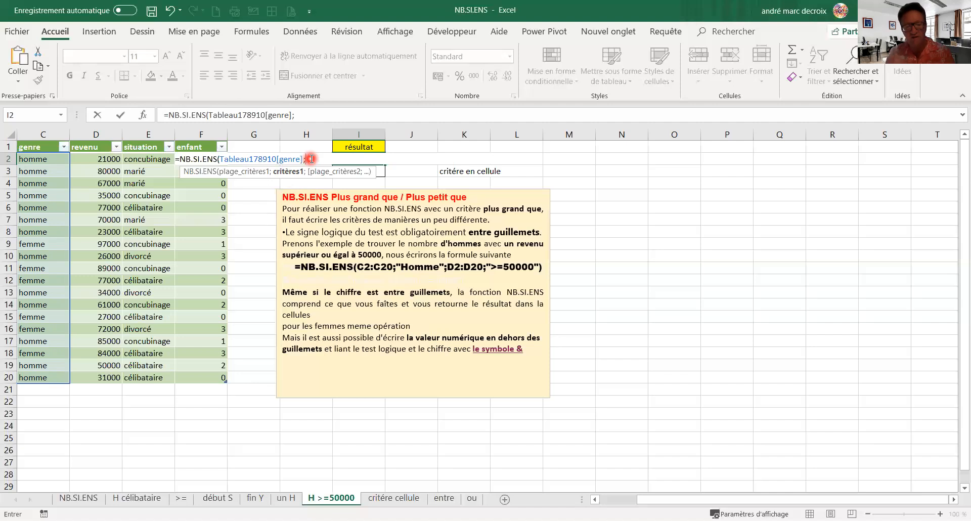
type("\"homme")
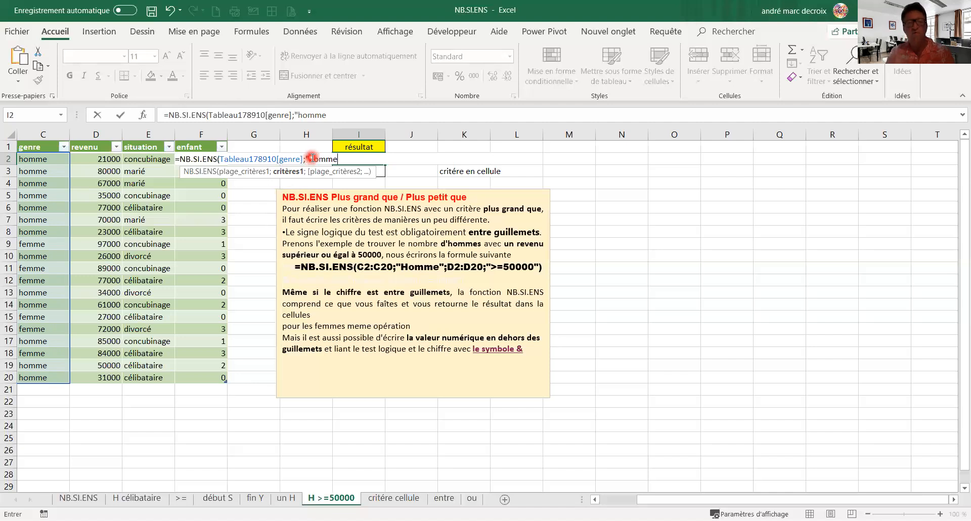
type("\";")
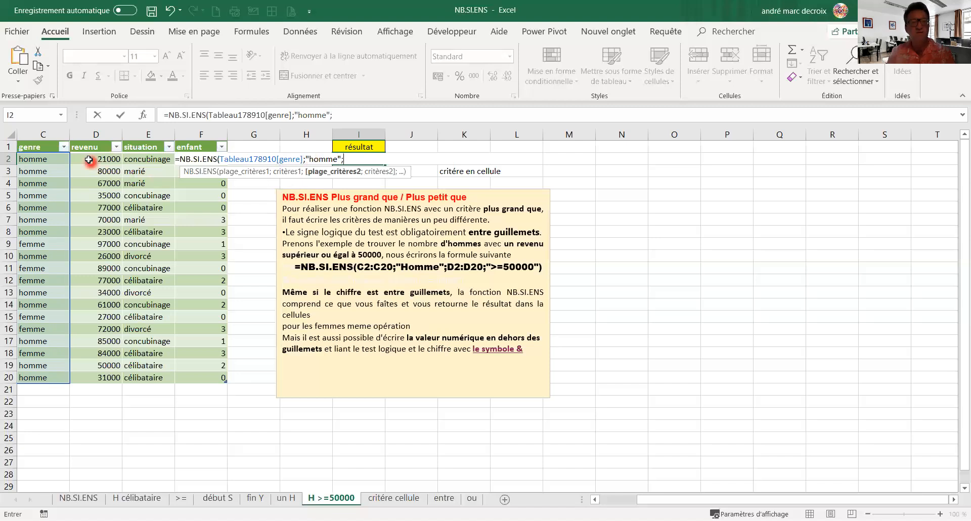
Add the revenu column D2:D20 as second criteria range with "=50000" in quotes as its criterion, and validate I2 while keeping it selected
left_click(88, 159)
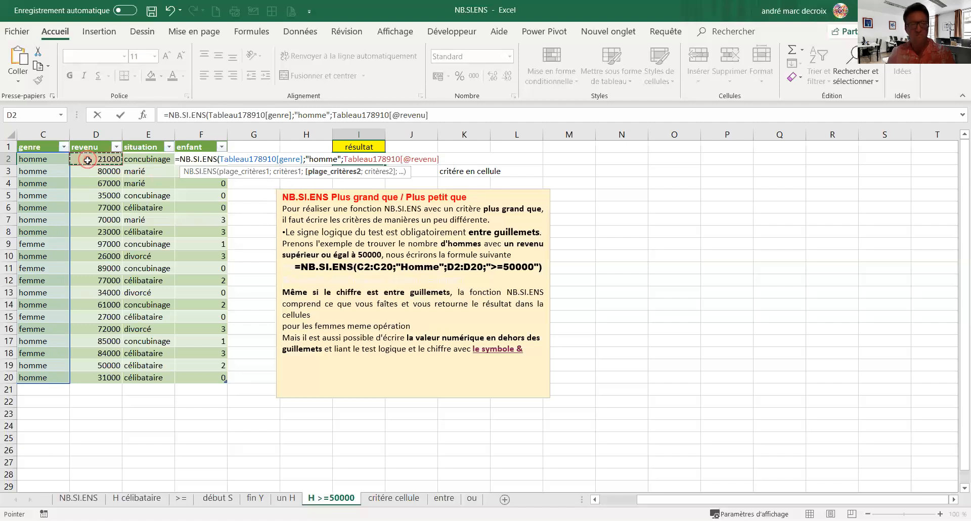
left_click_drag(87, 160, 95, 372)
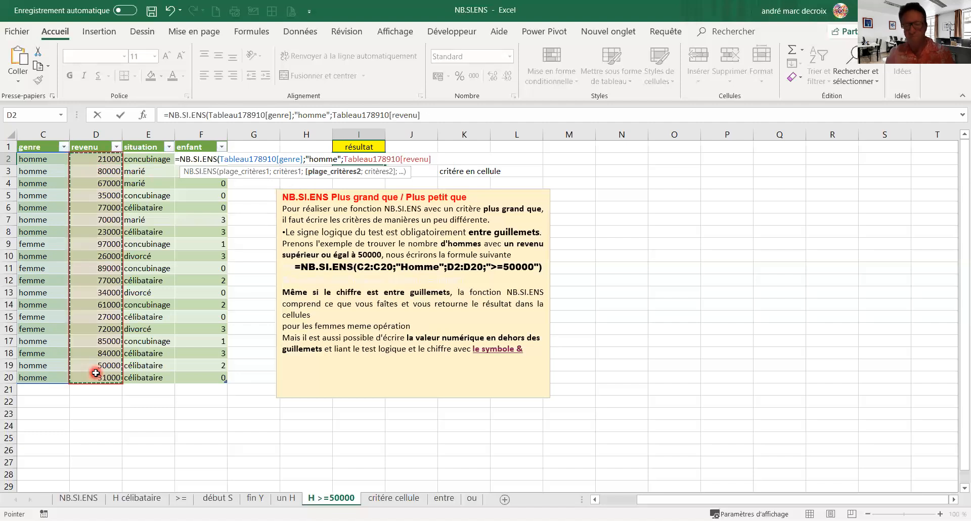
type(";")
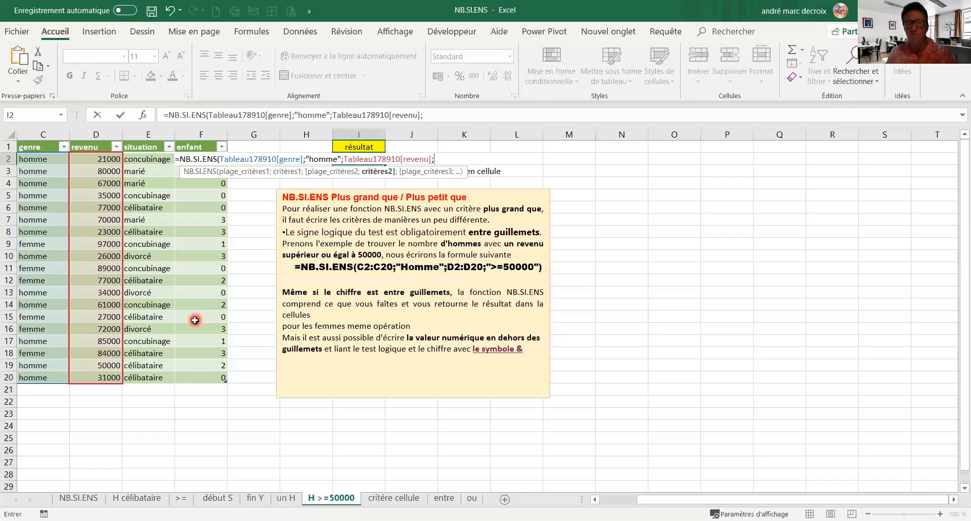
type("\"")
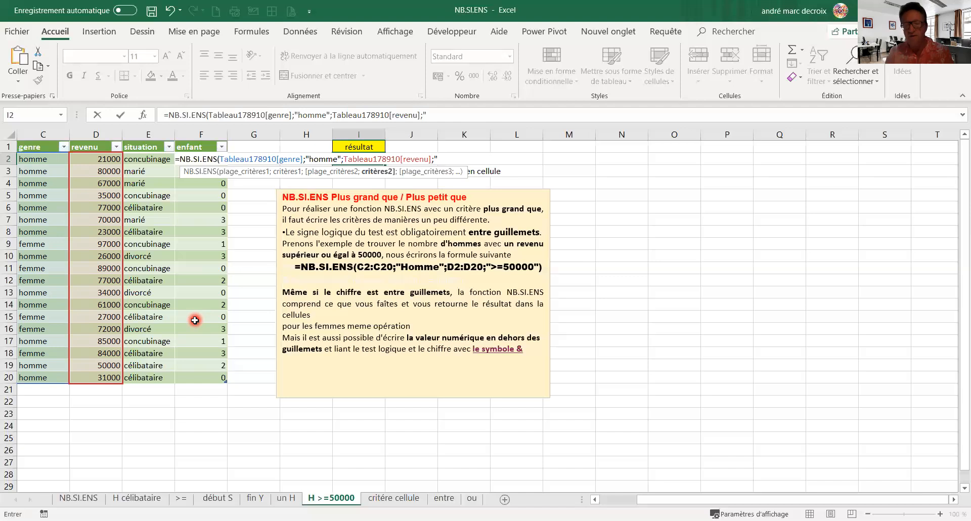
type("=50000\"")
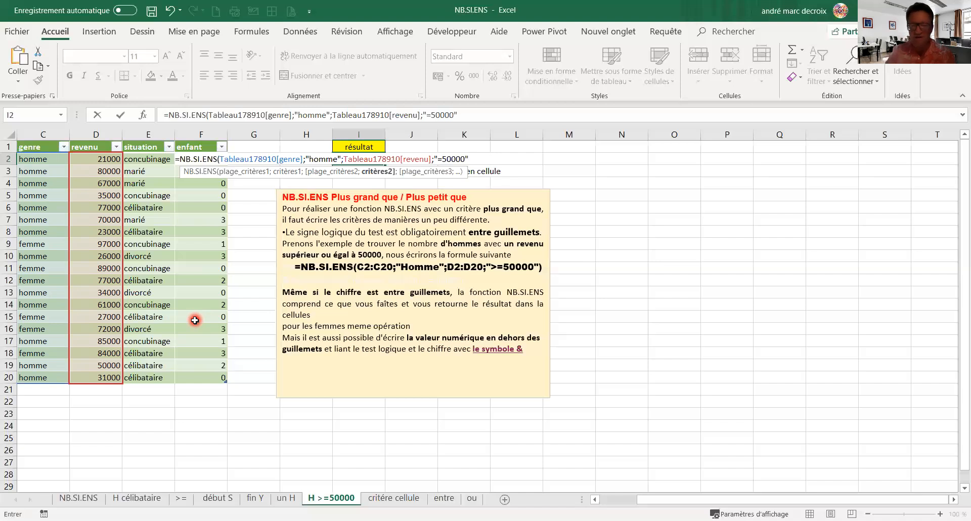
type(")")
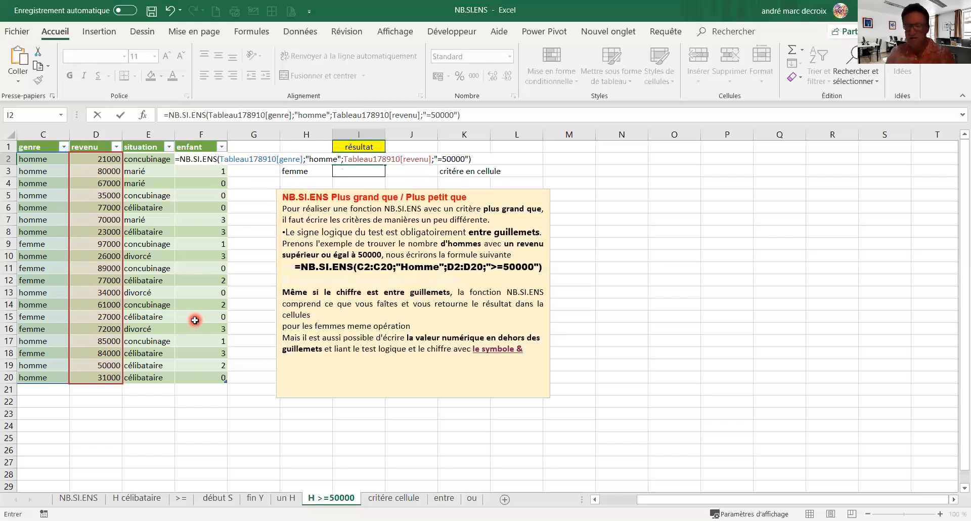
key("ctrl+Return")
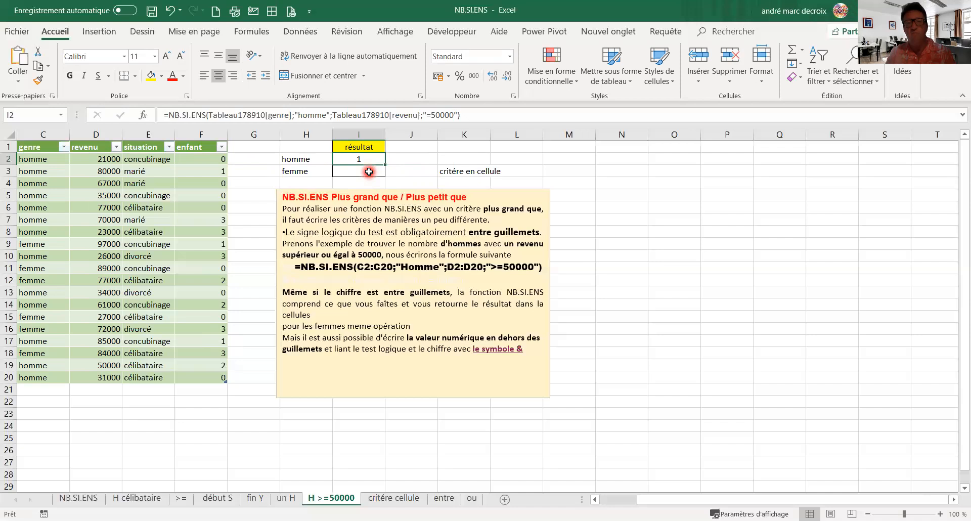
Select the femme label in H3, then open the "critére cellule" sheet
left_click(287, 171)
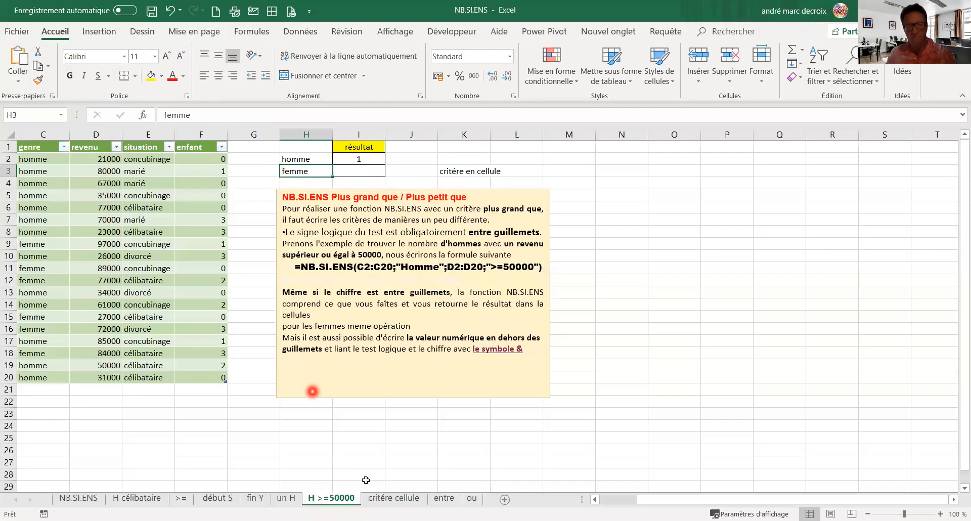
left_click(387, 500)
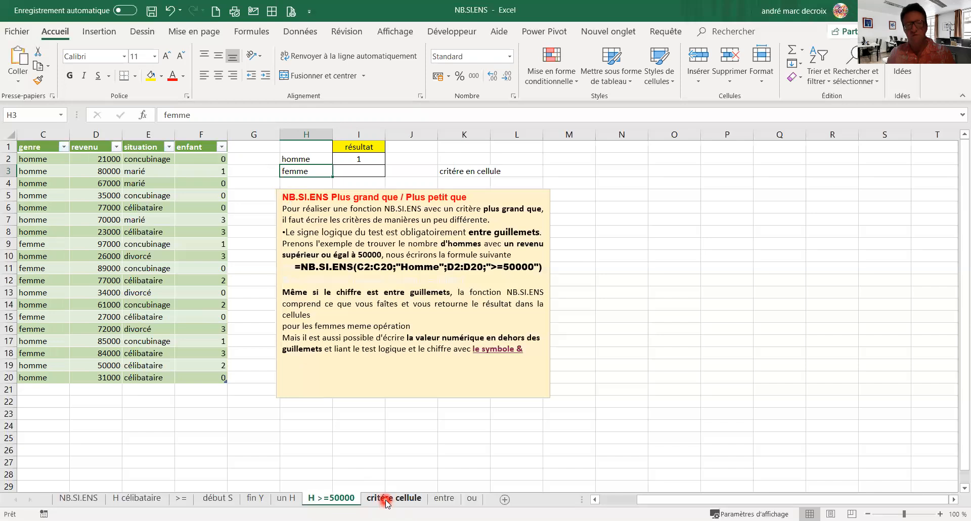
left_click(387, 500)
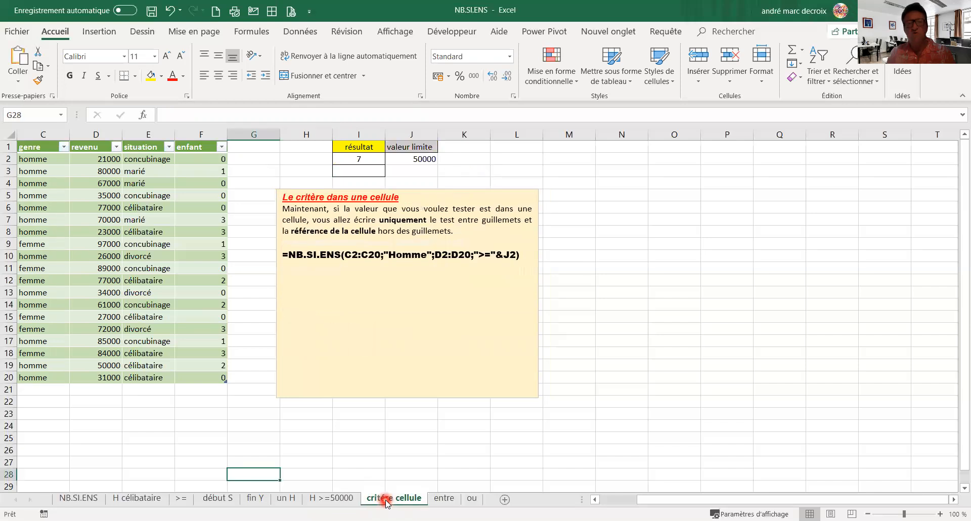